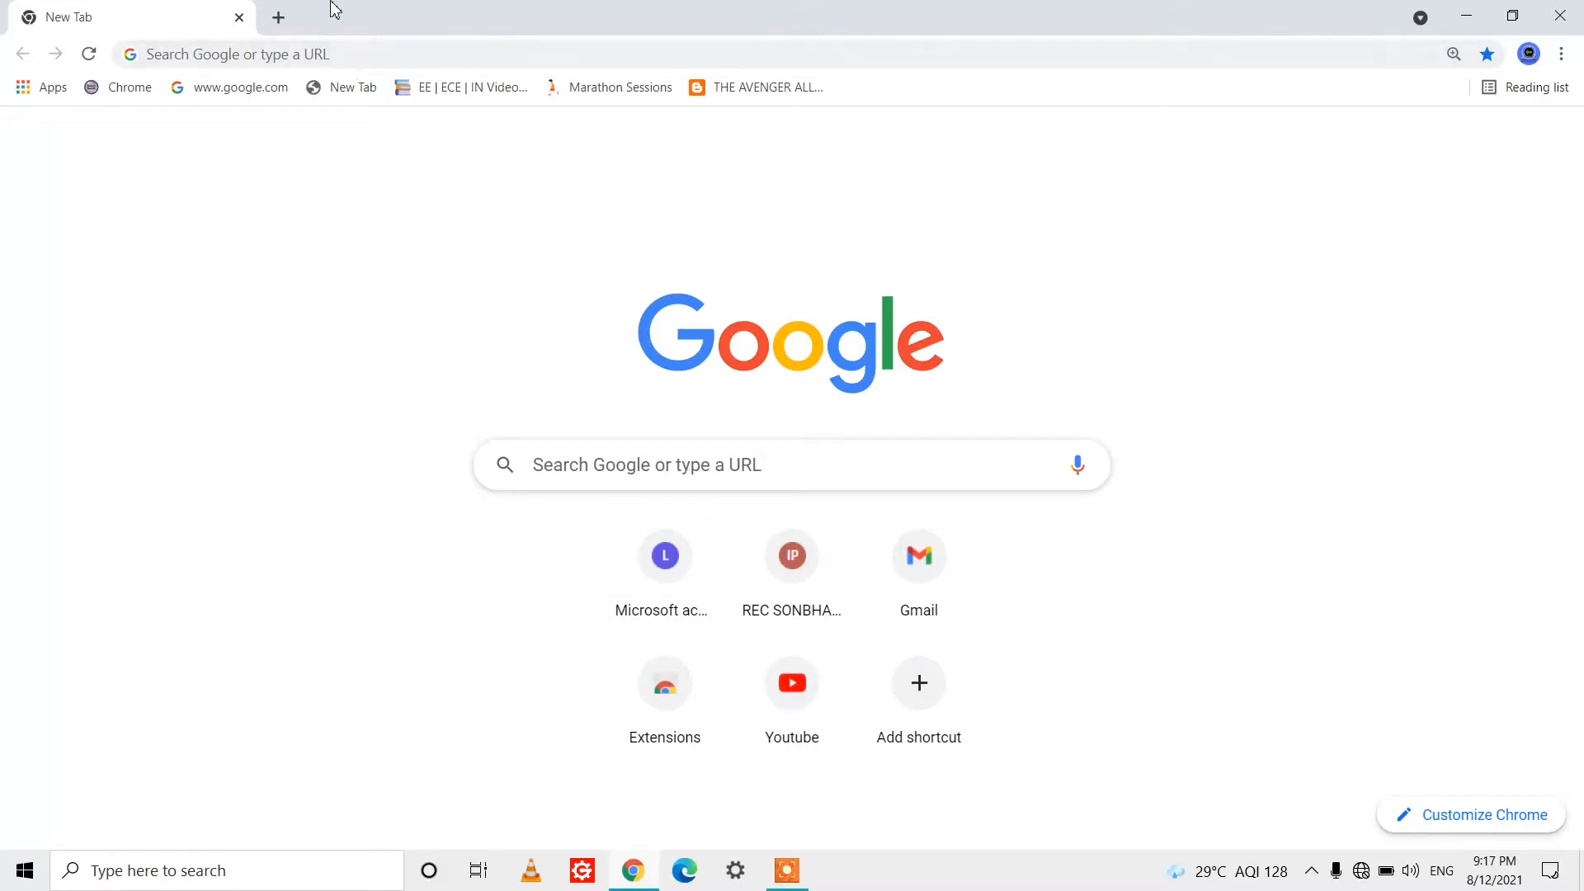
Search Google for "rrb ntpc" and open the Railway Recruitment Board site at rrbcdg.gov.in
left_click(327, 47)
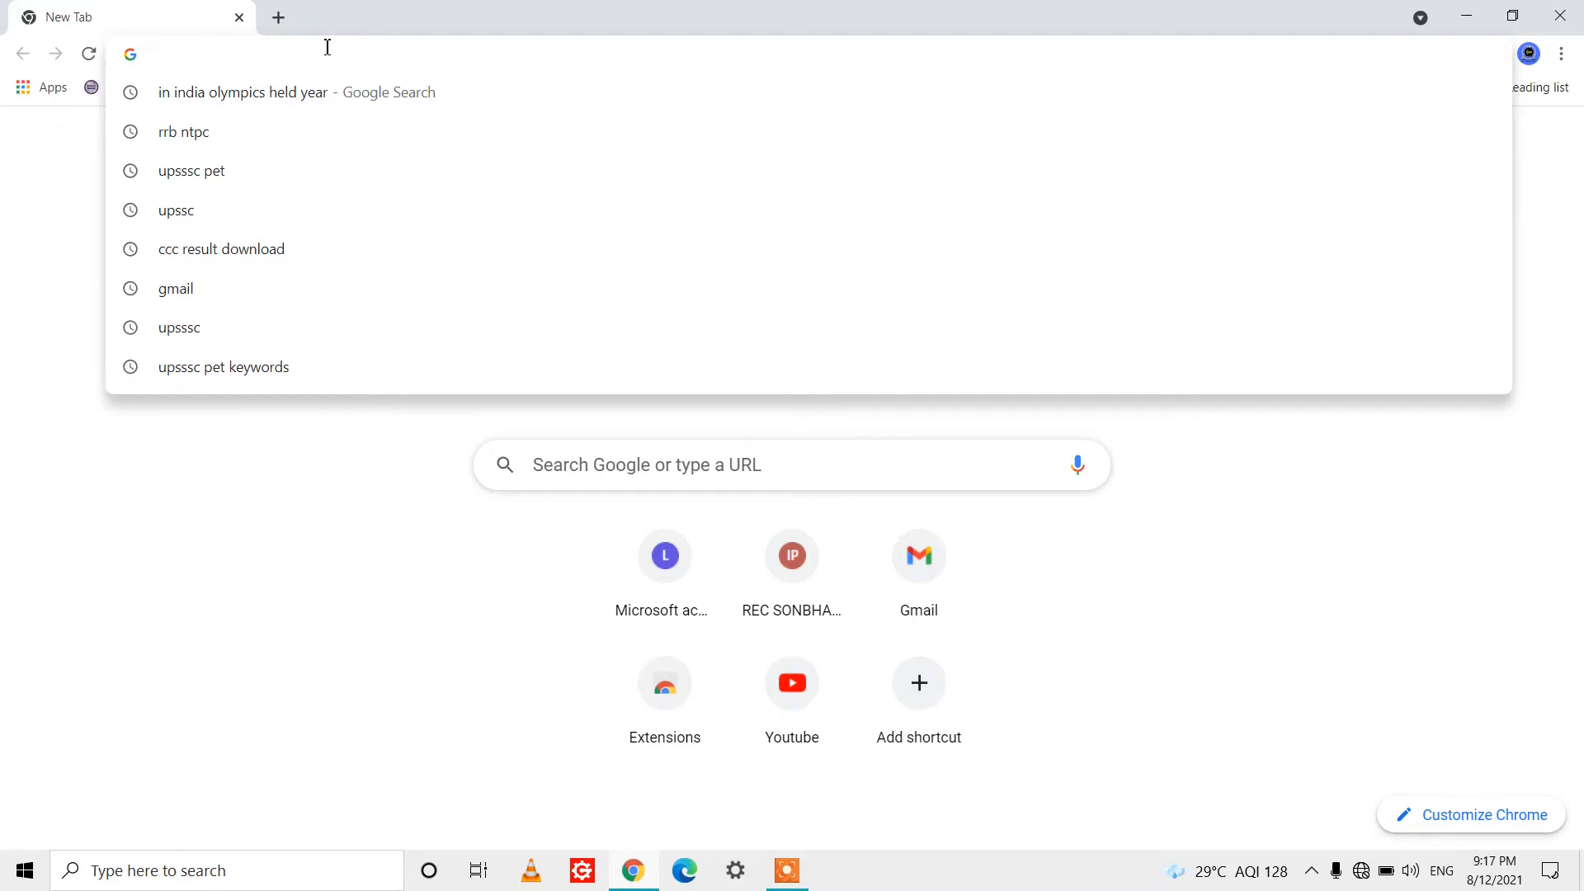
left_click(226, 142)
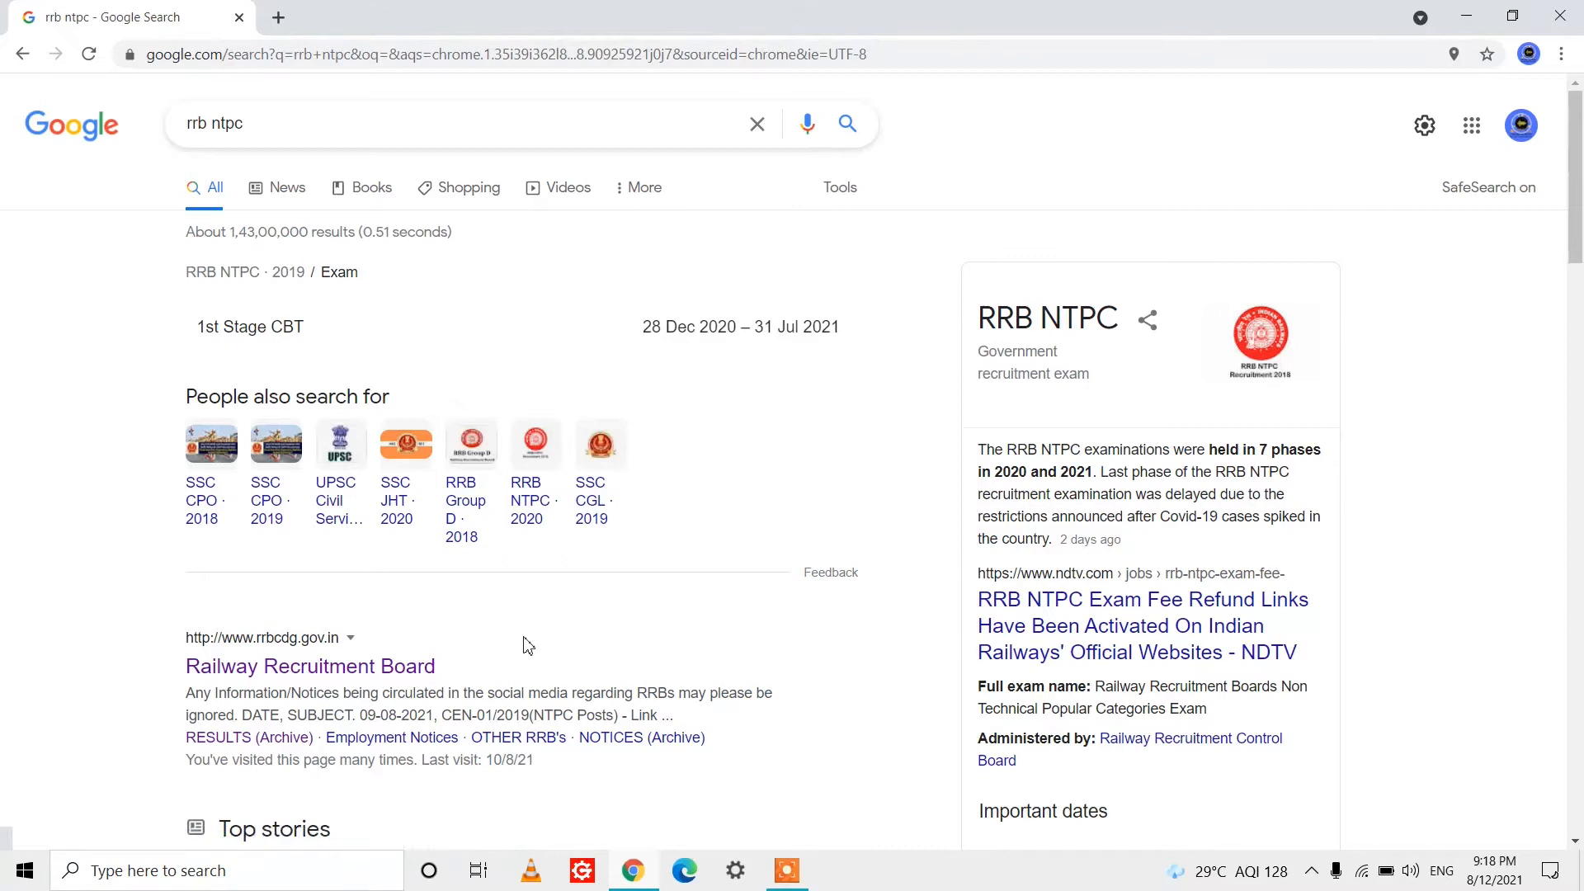
scroll(495, 635, "down", 1)
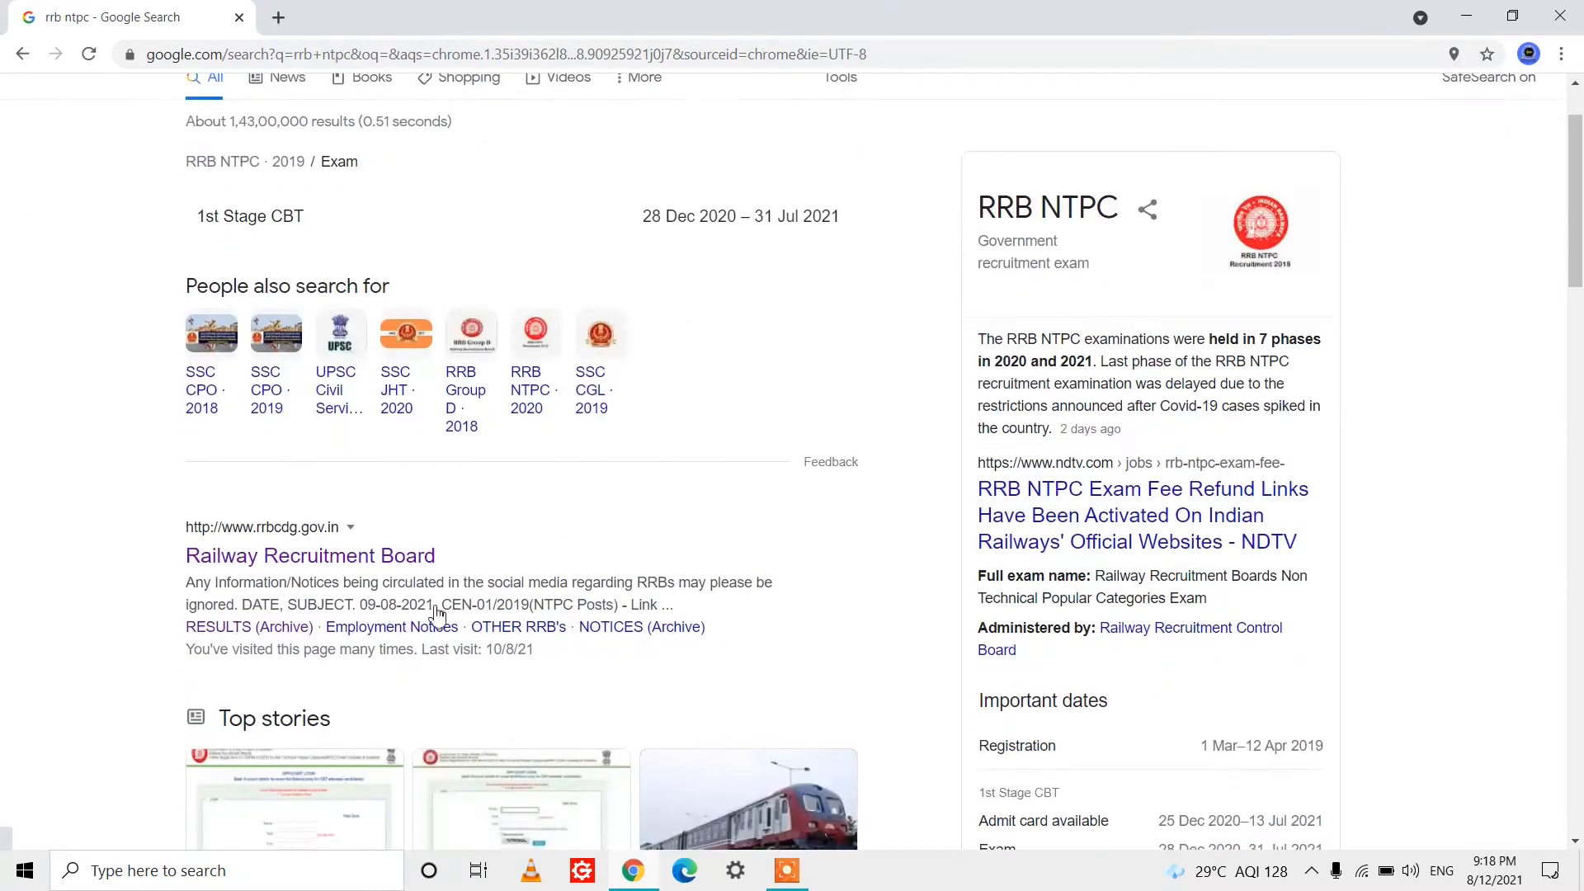
left_click(286, 561)
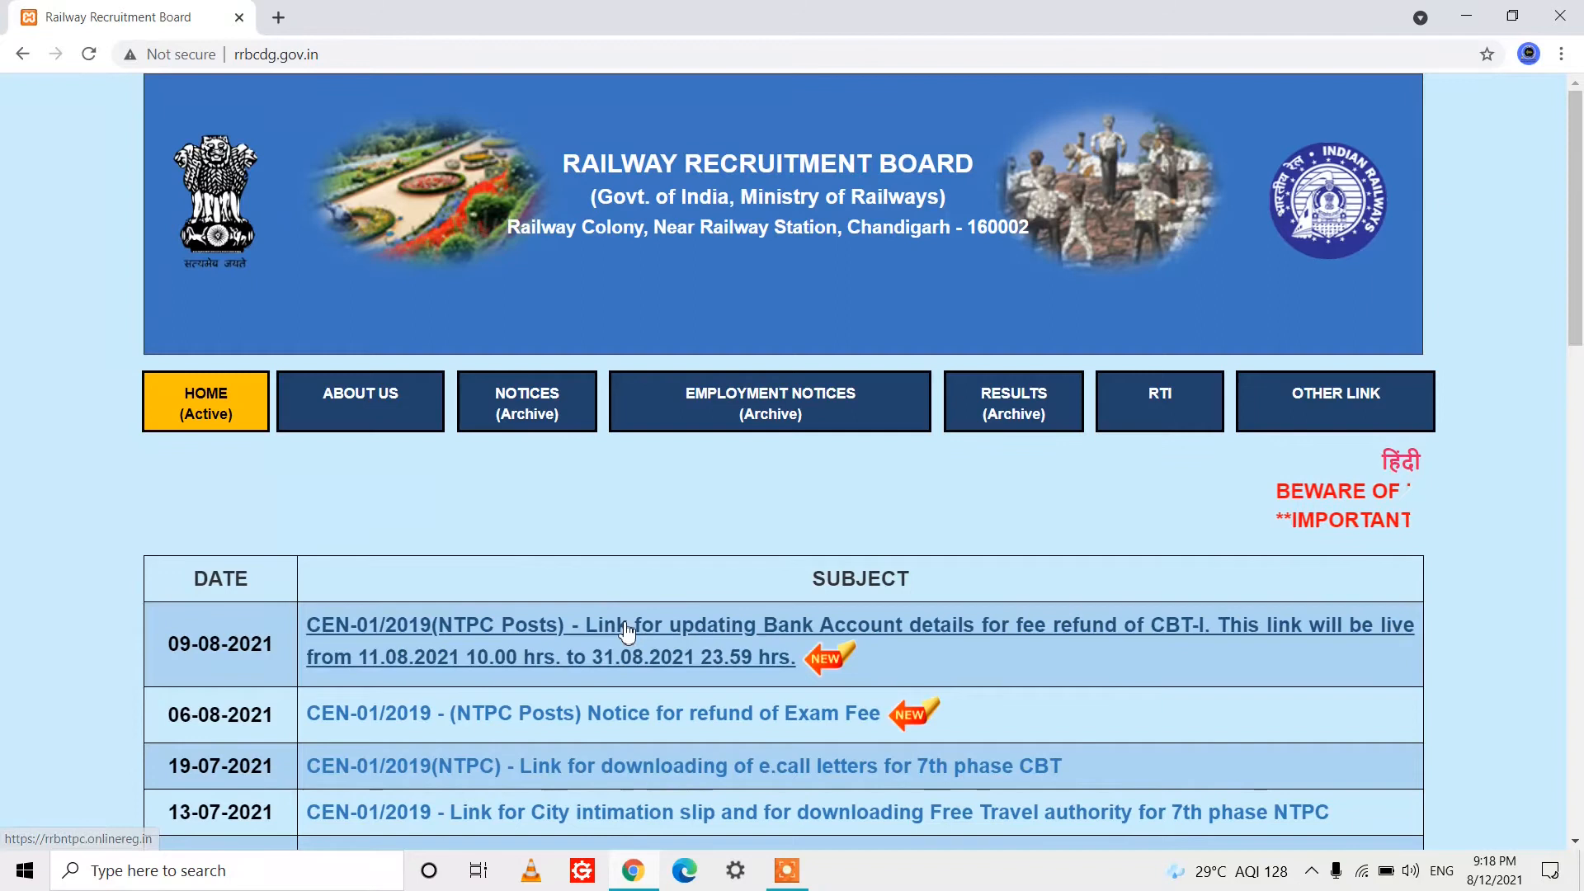
Open the CEN-01/2019 (NTPC Posts) link for updating bank account details for the CBT-I fee refund
scroll(629, 640, "down", 2)
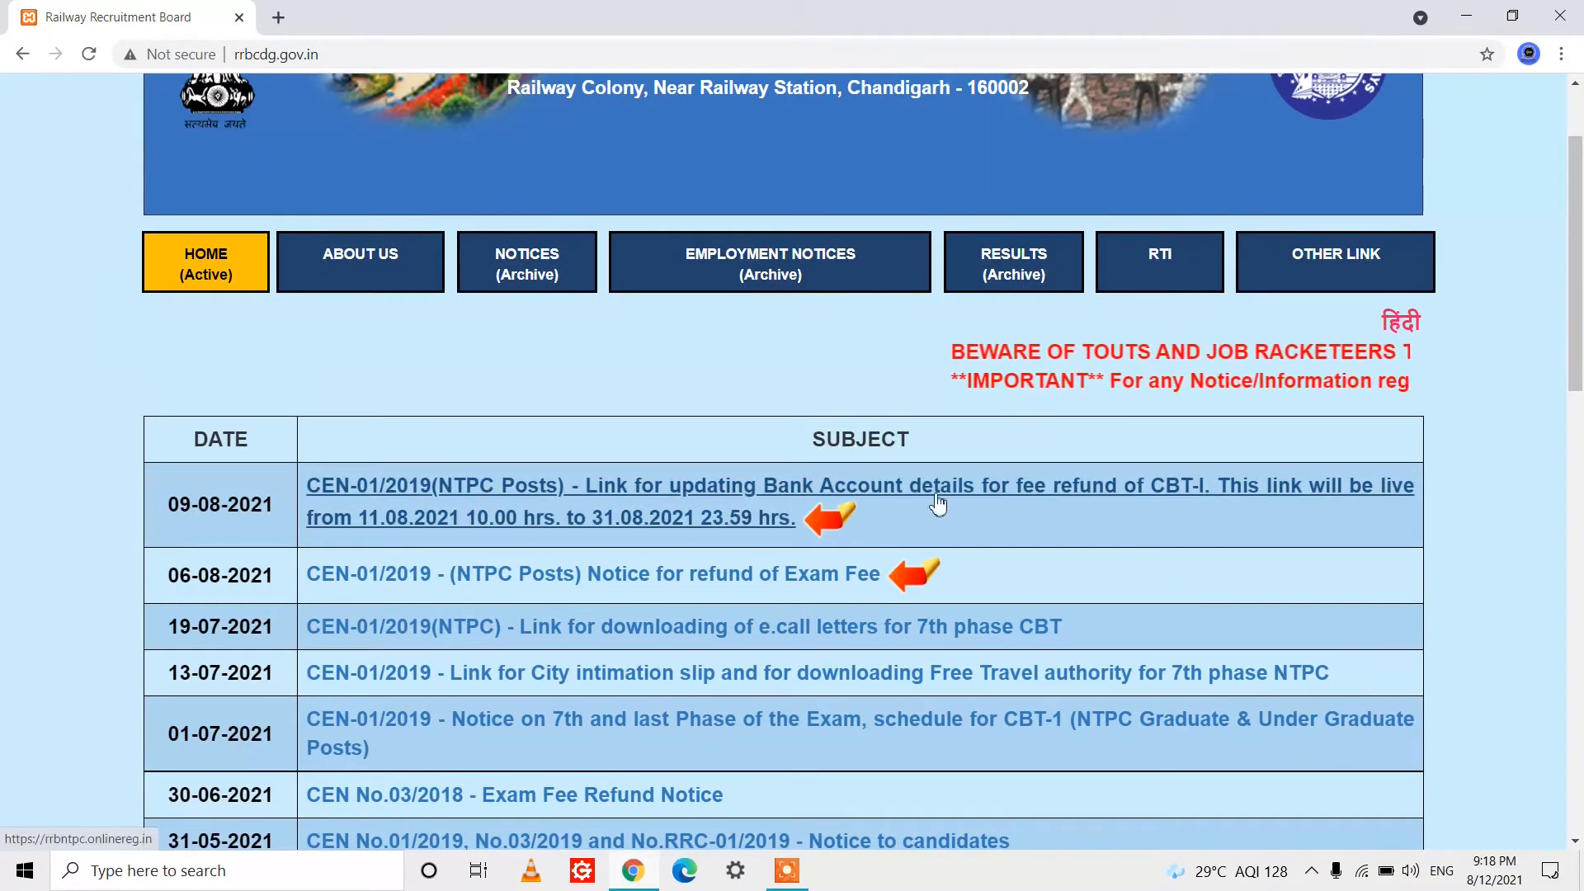
left_click(1076, 494)
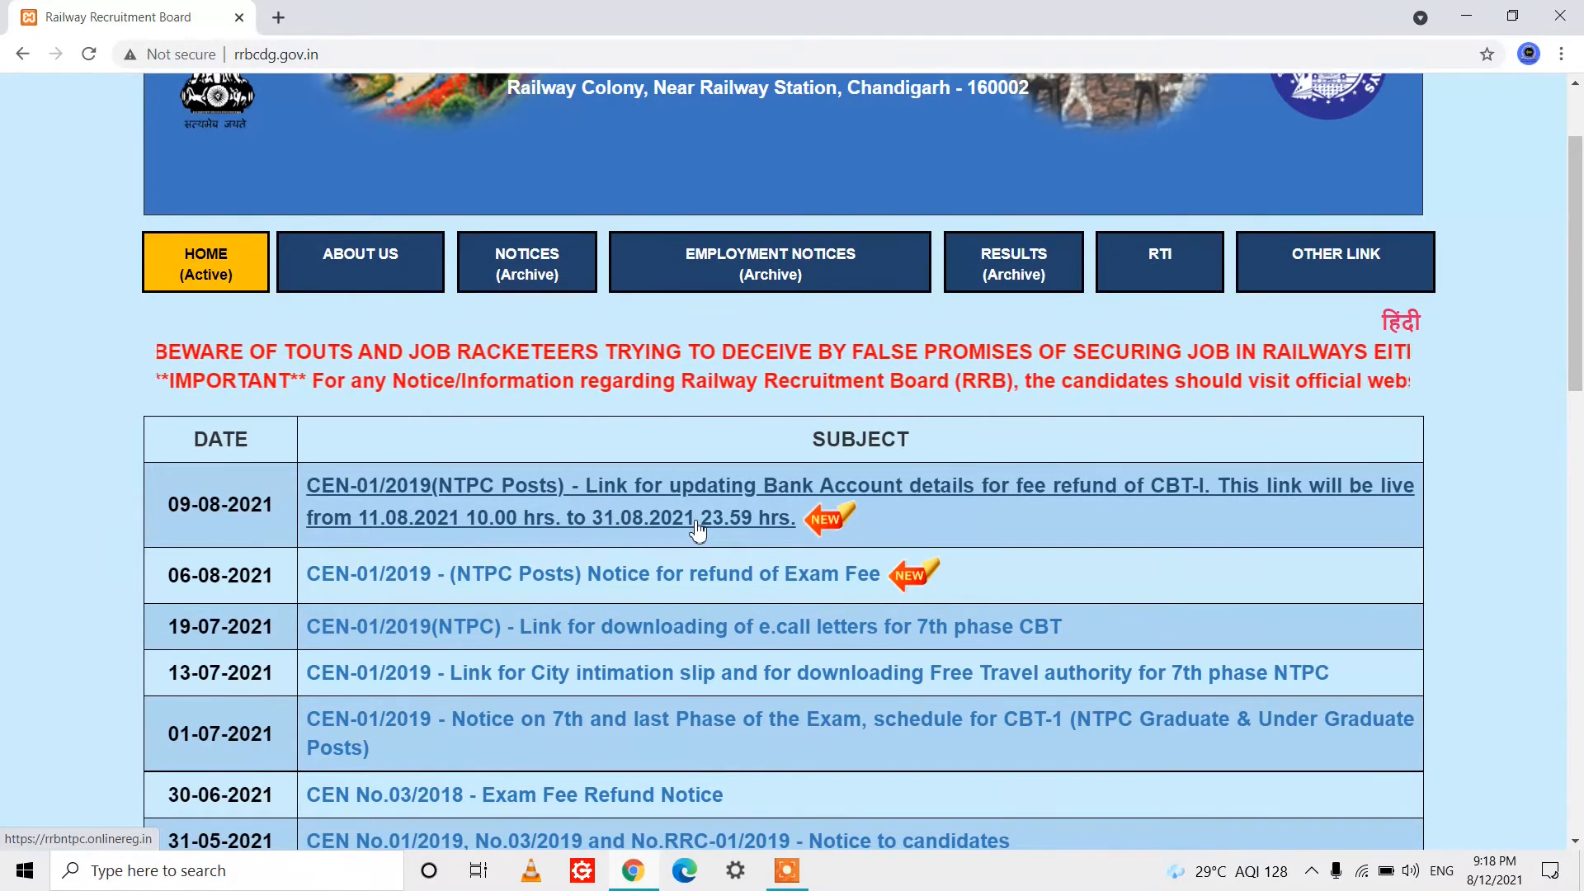
left_click(647, 495)
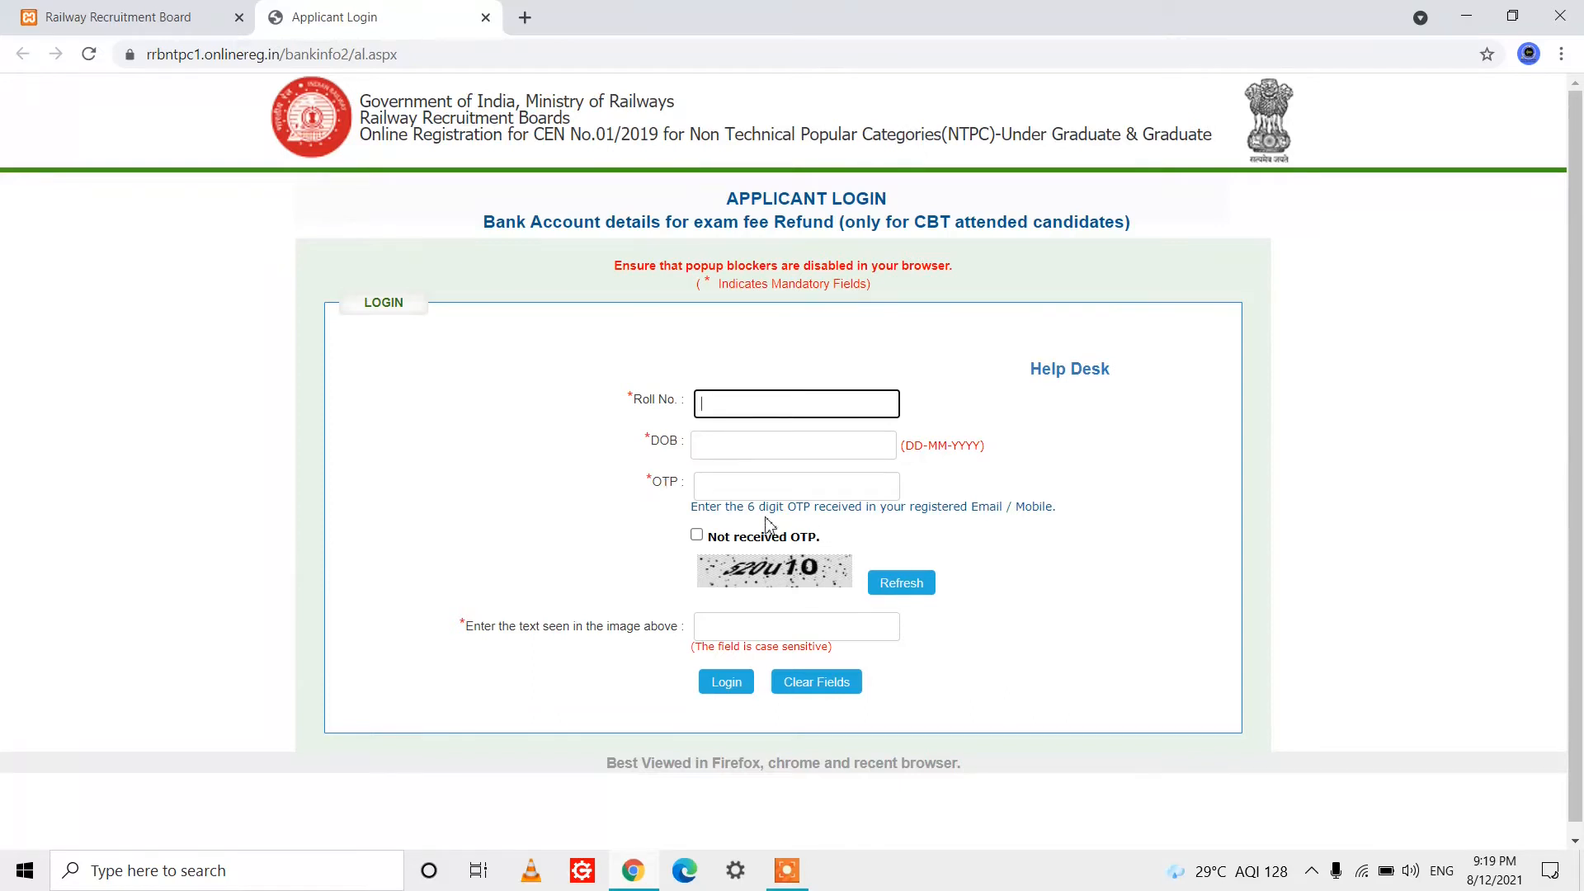
Turn on the Not received OTP option in the applicant login form and refresh the captcha image
left_click(697, 535)
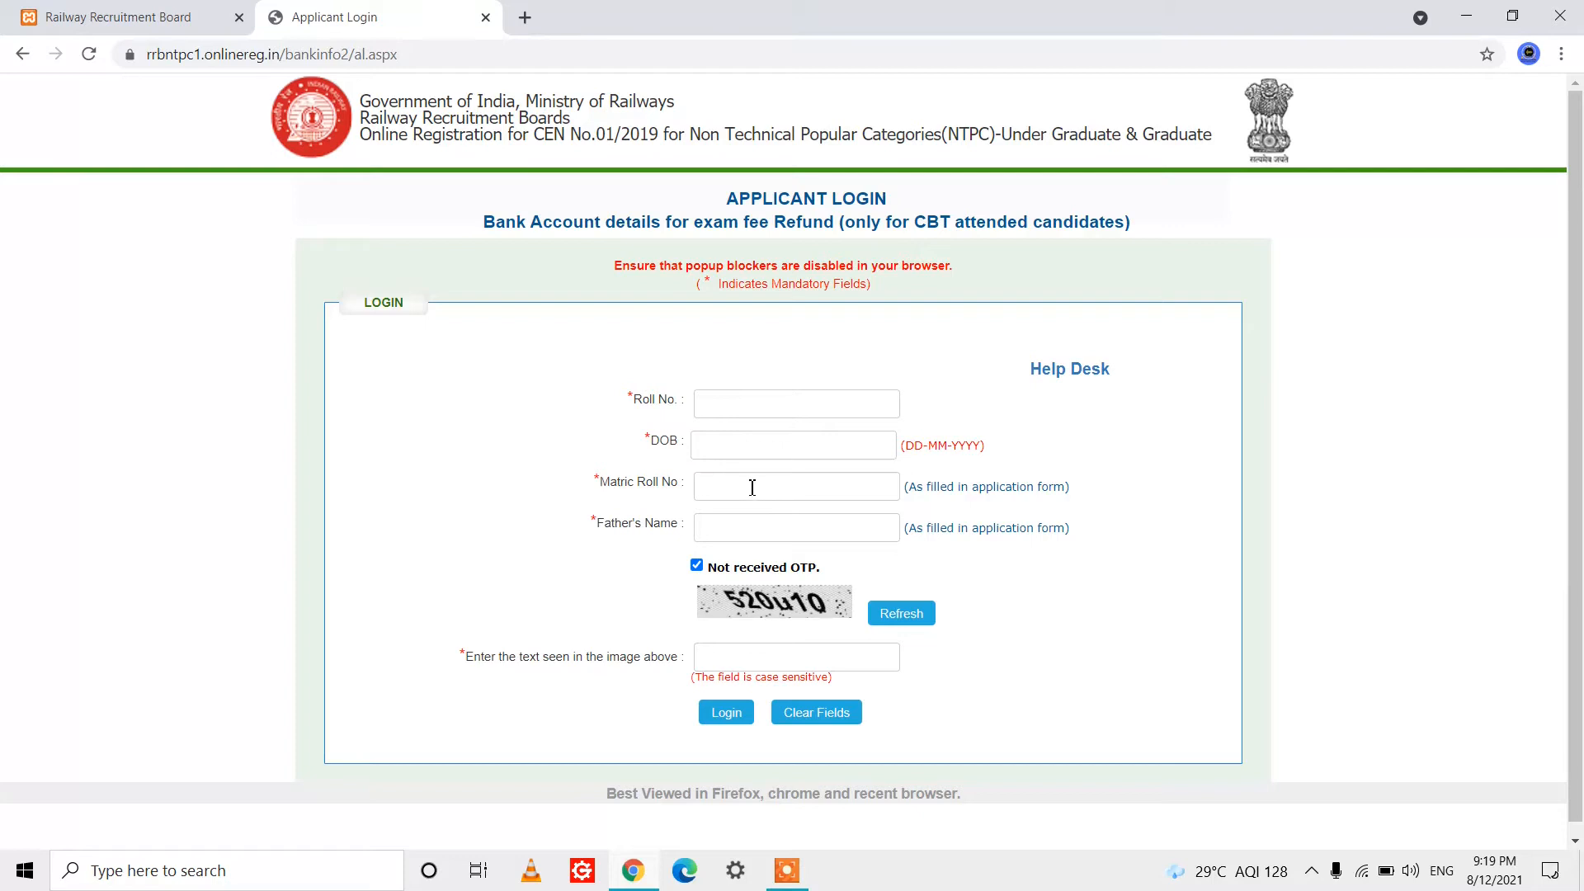
left_click(756, 531)
left_click(743, 651)
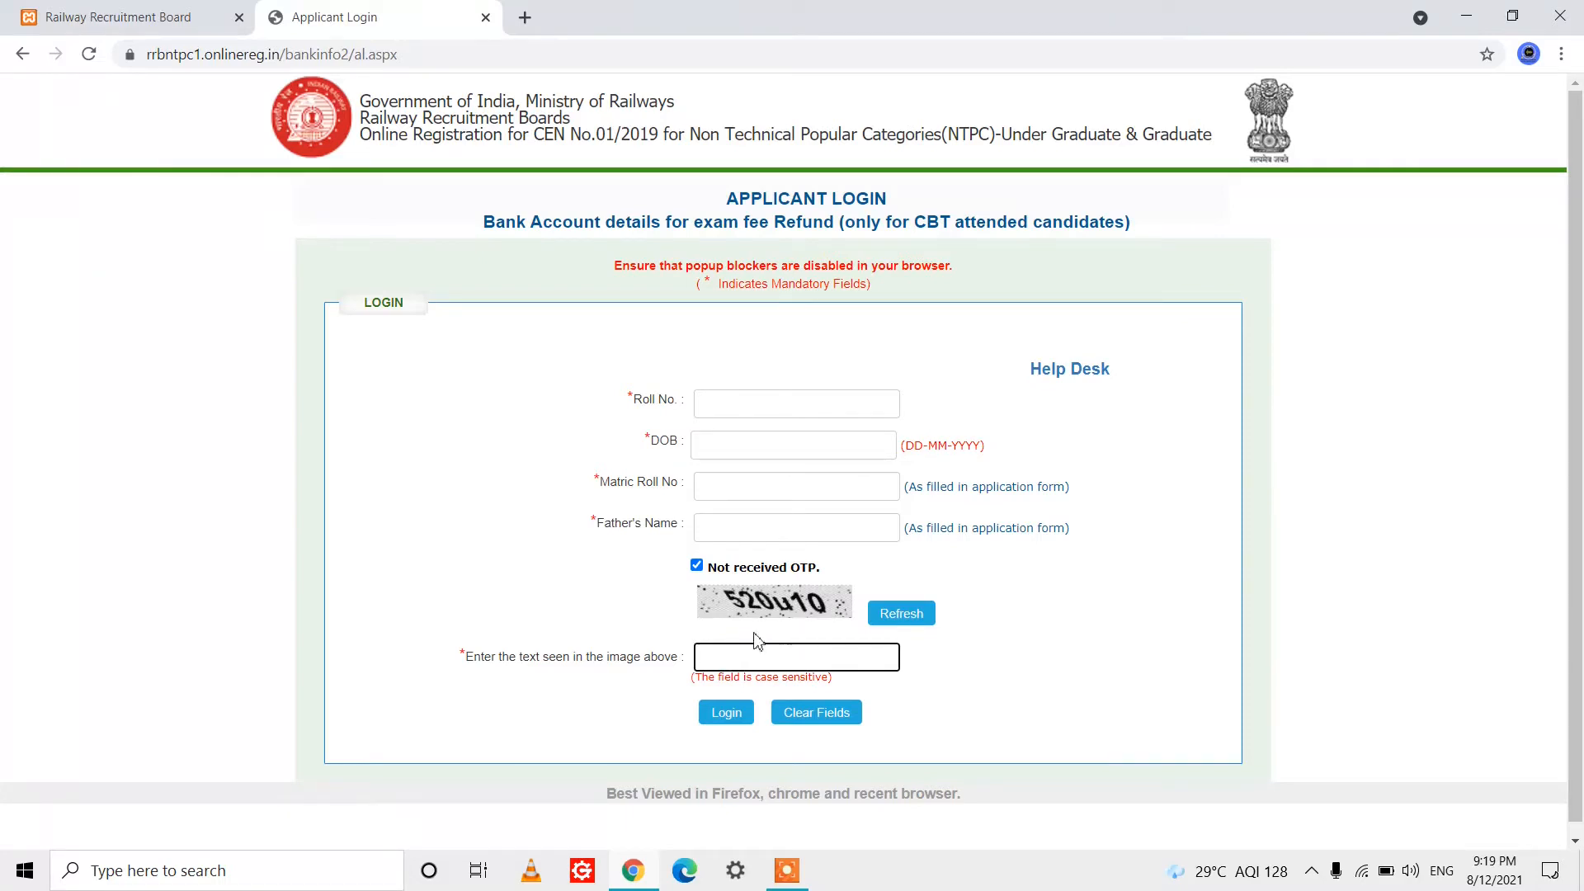
left_click(903, 619)
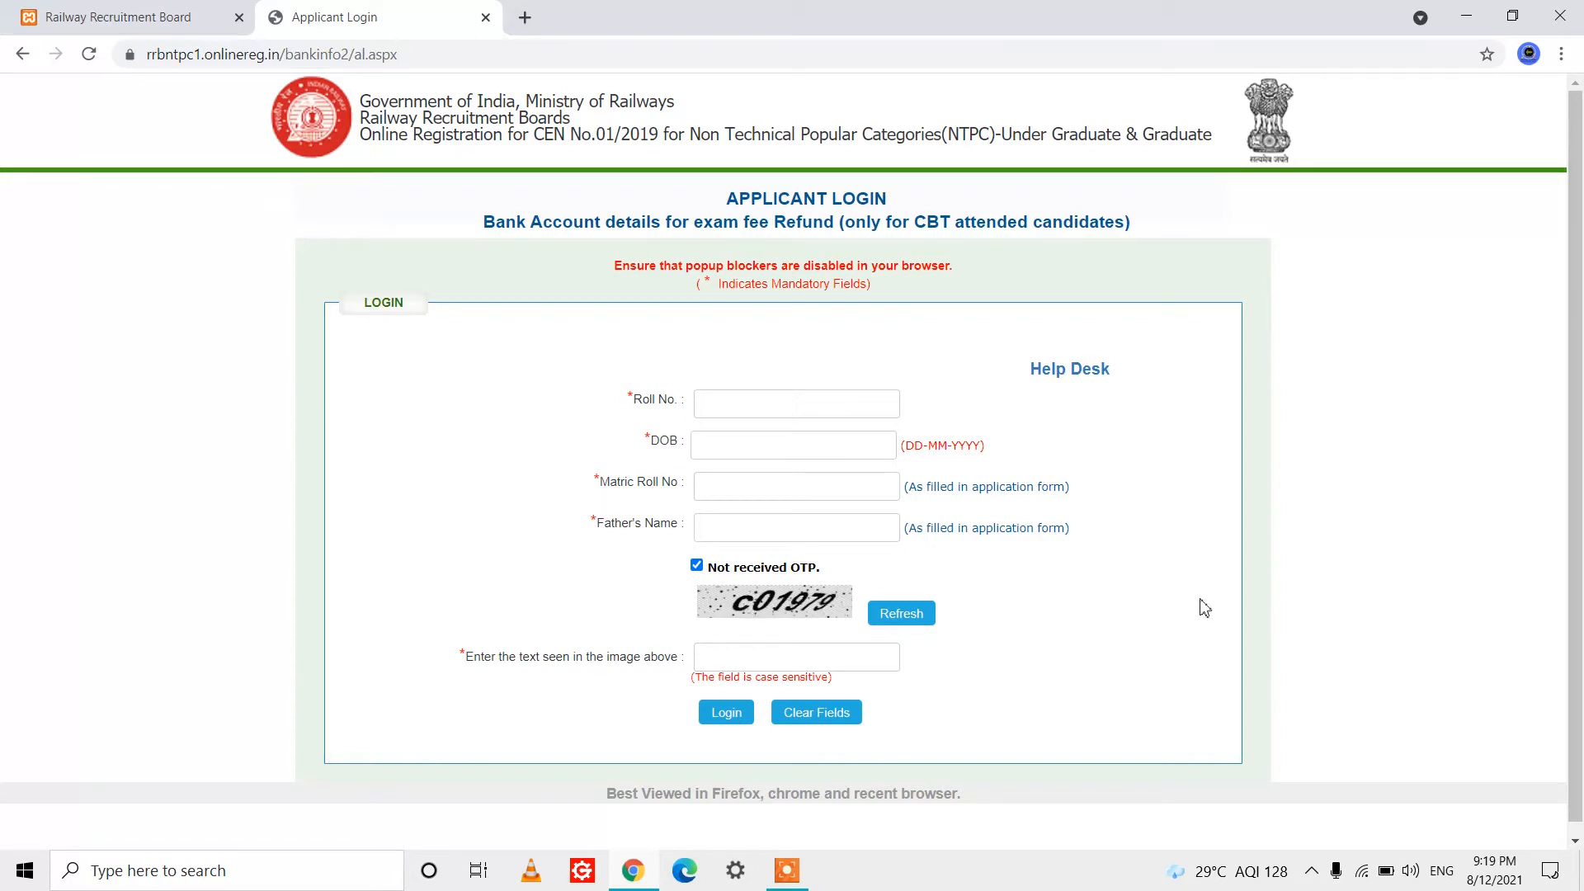
Open the Help Desk and read the answer to query 3 about invalid login credentials
left_click(1091, 381)
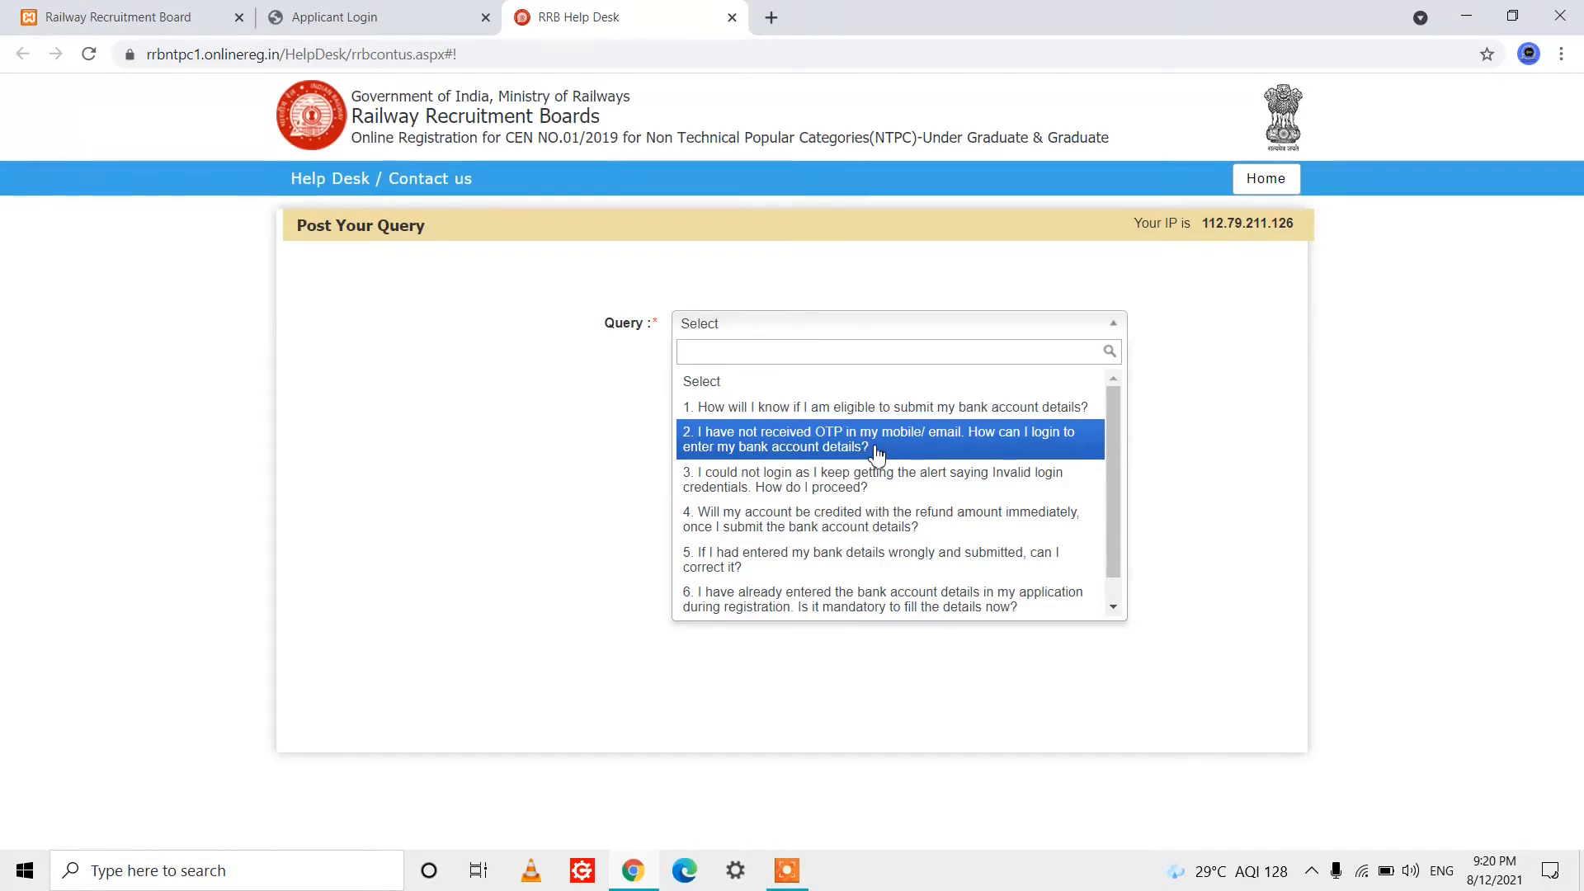
left_click(360, 15)
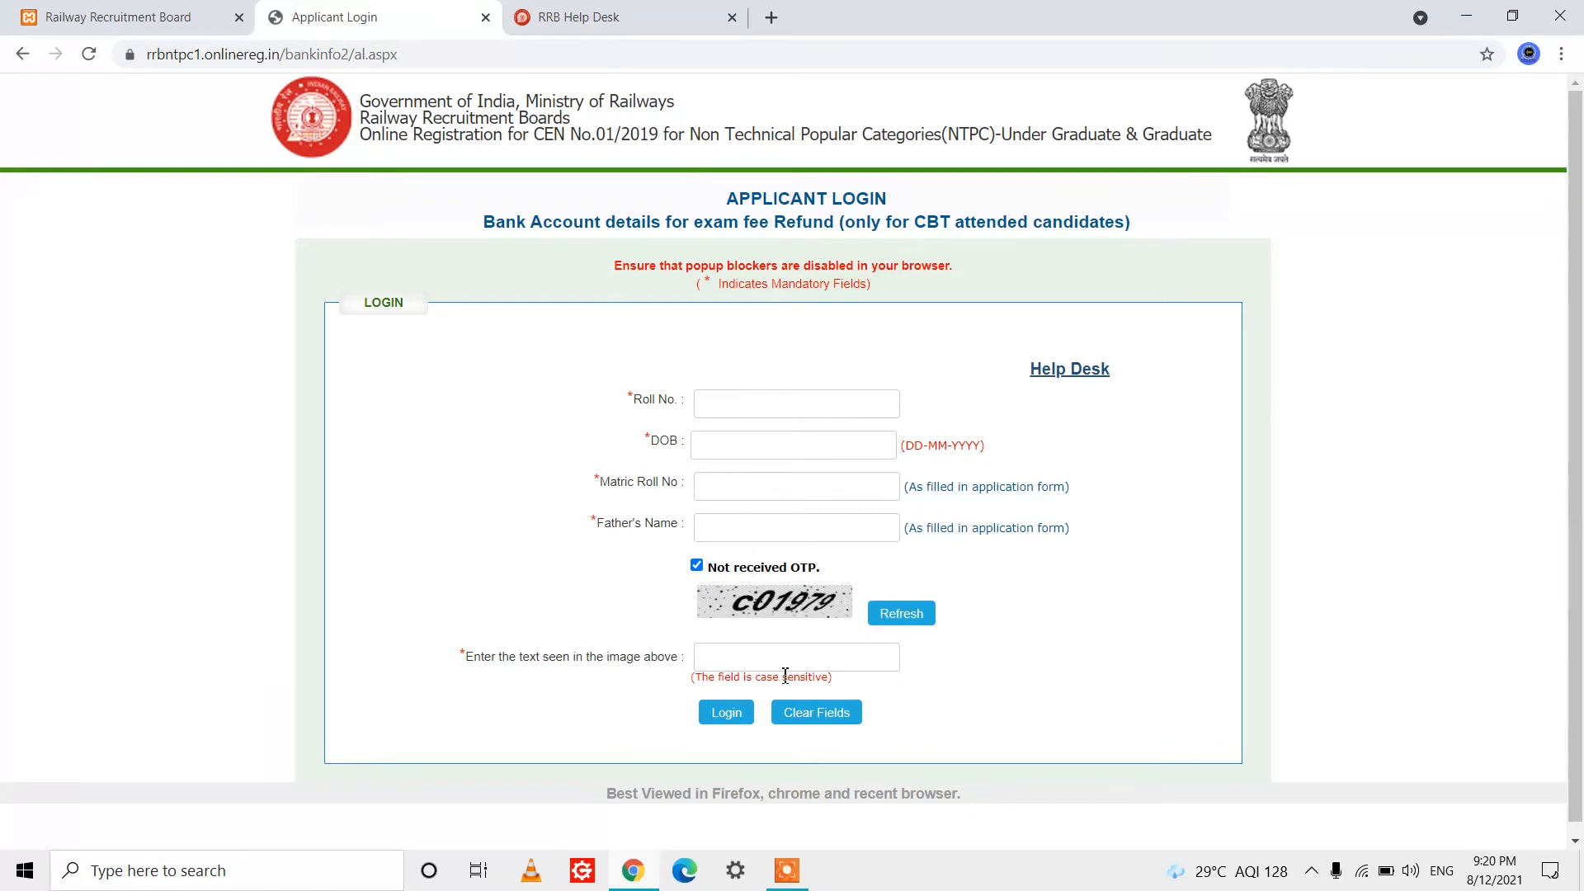
left_click(577, 17)
left_click(726, 323)
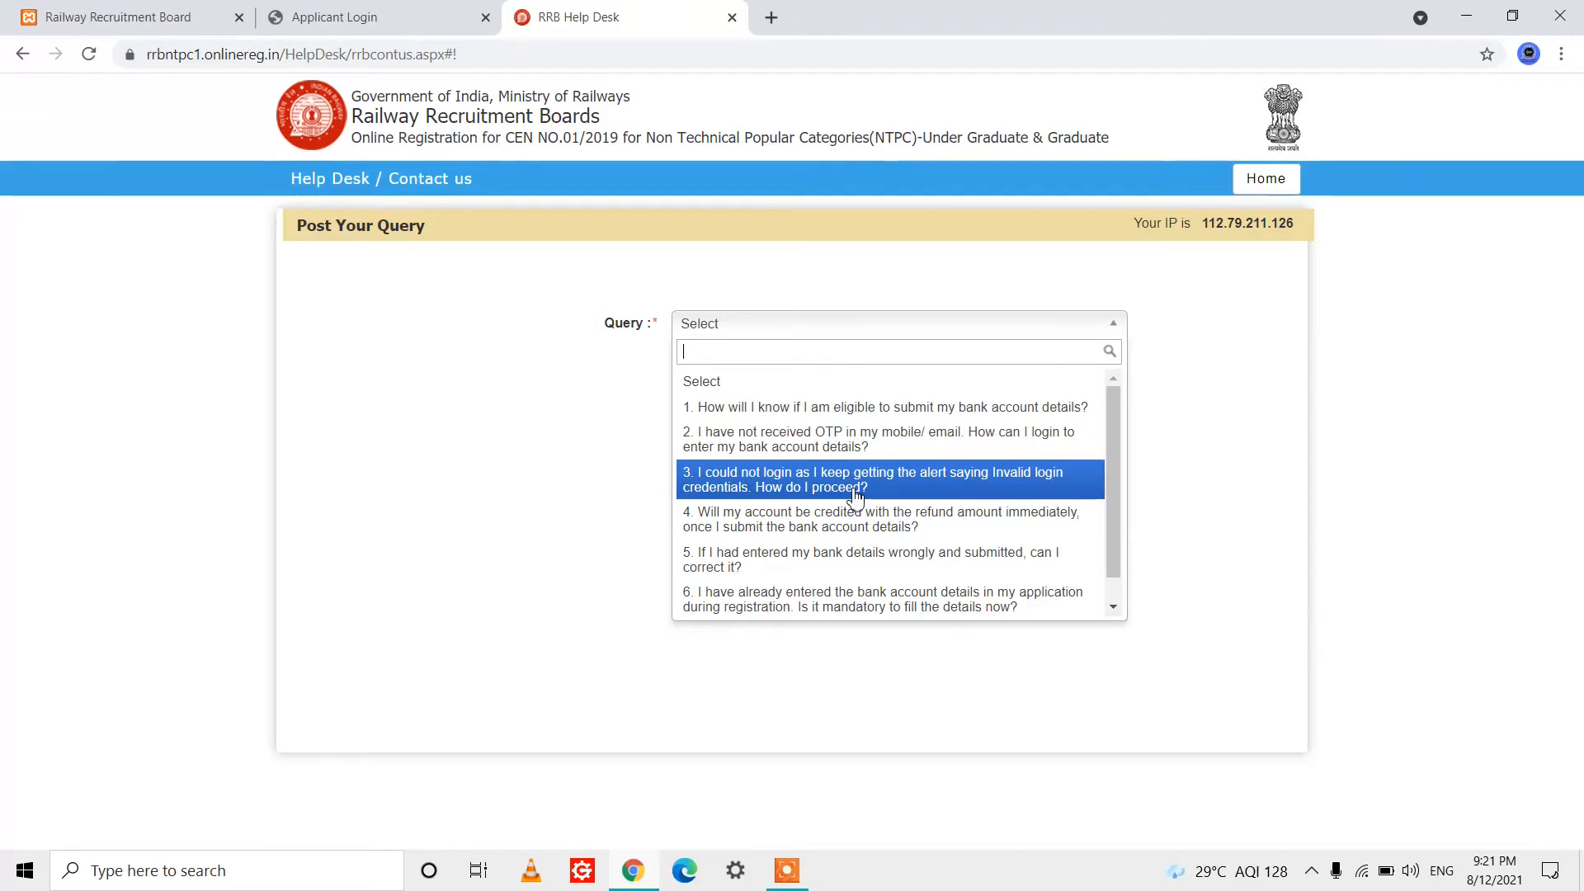
left_click(856, 495)
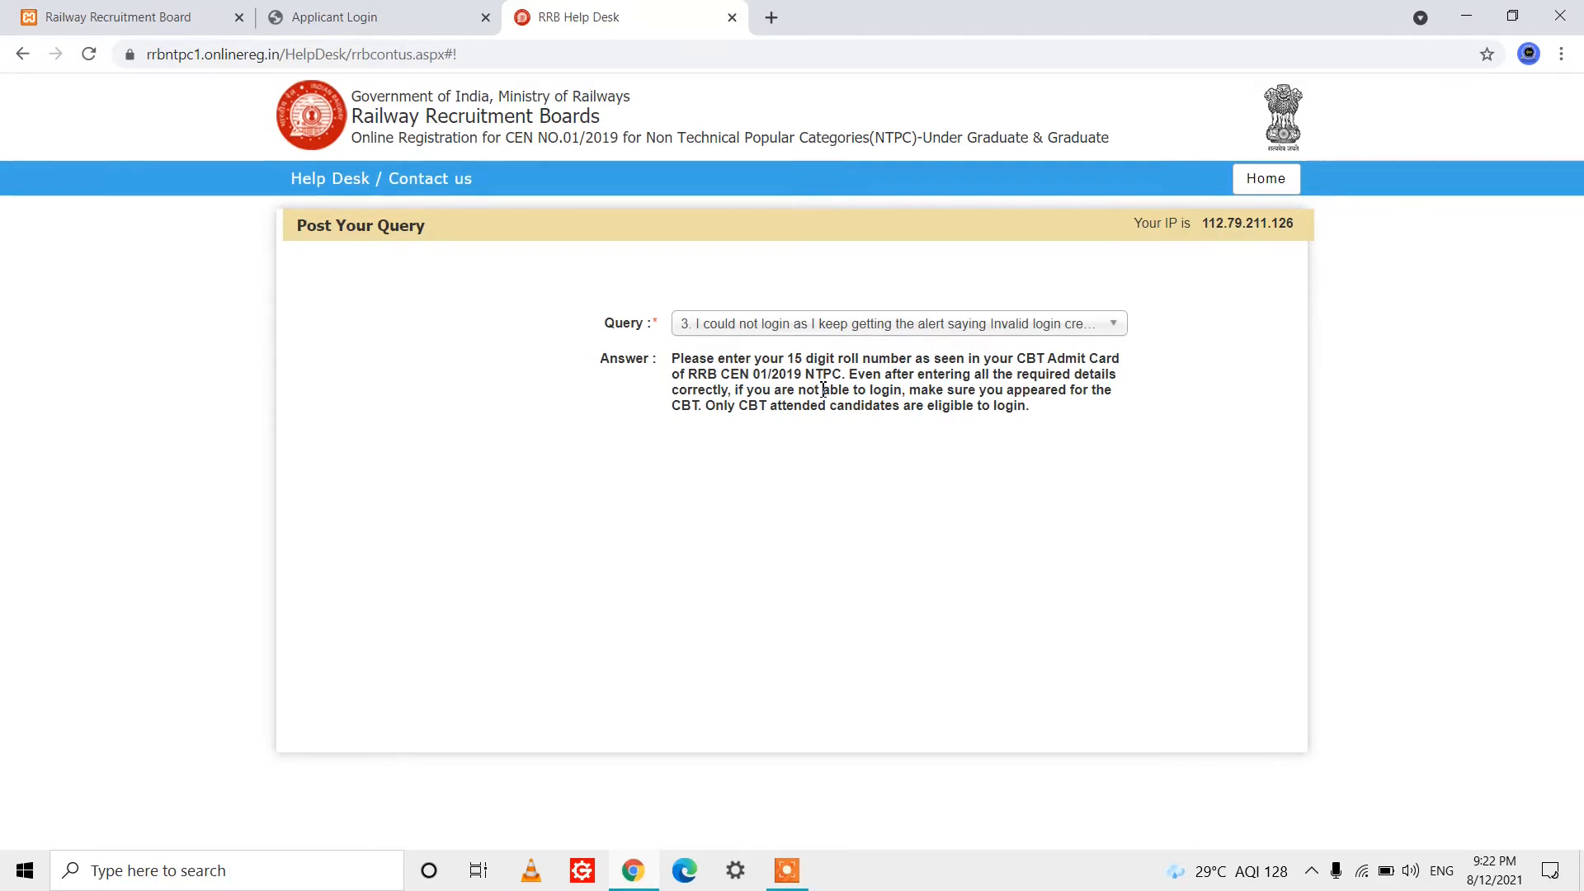
left_click(828, 324)
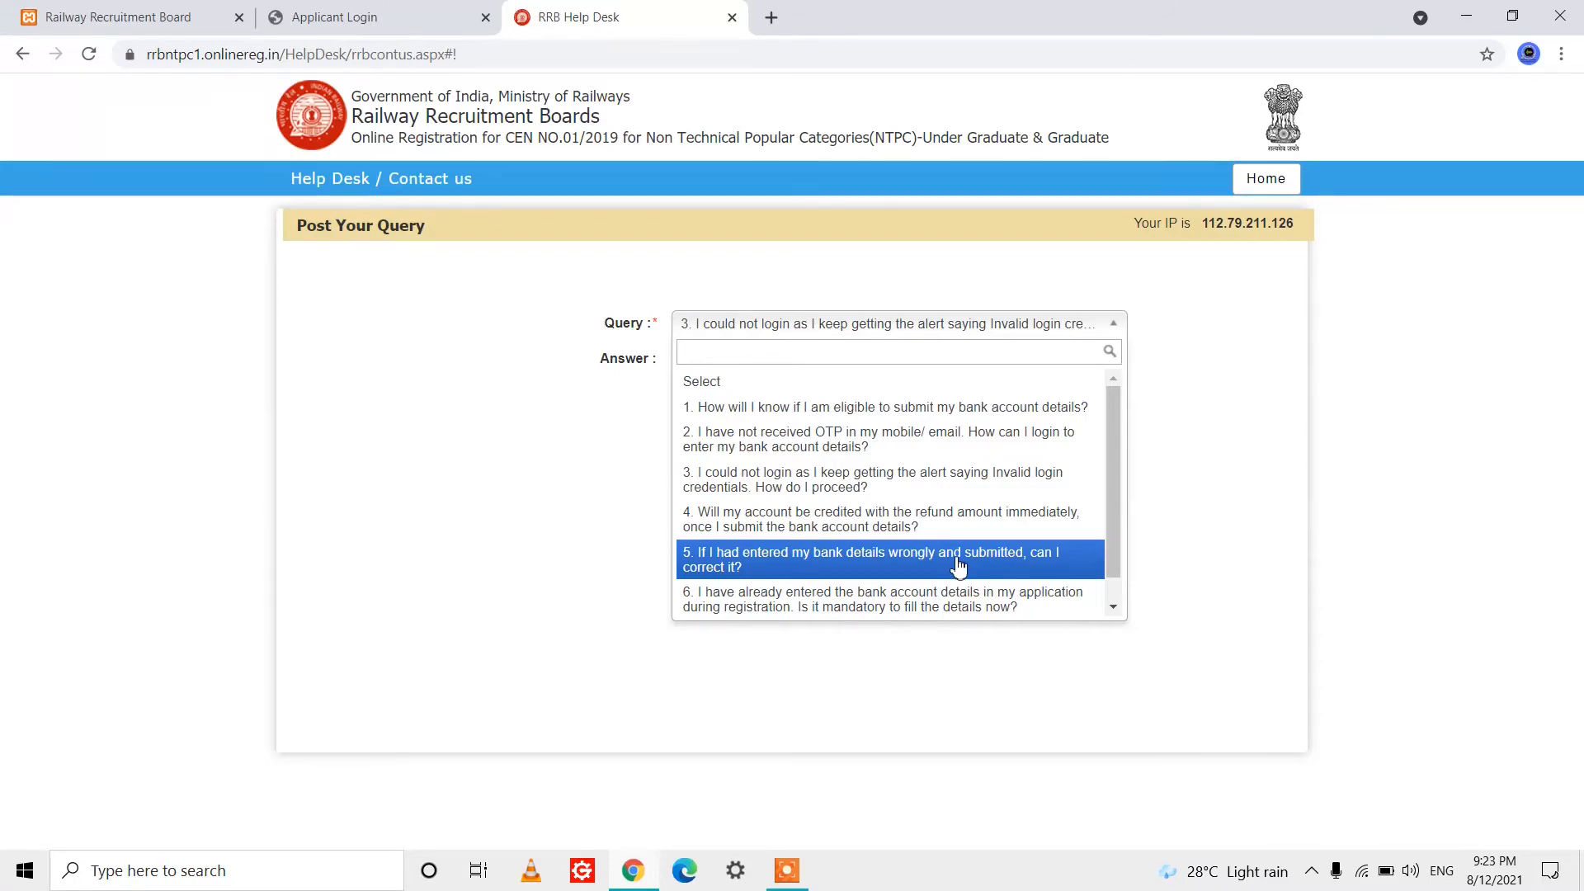
left_click(1195, 520)
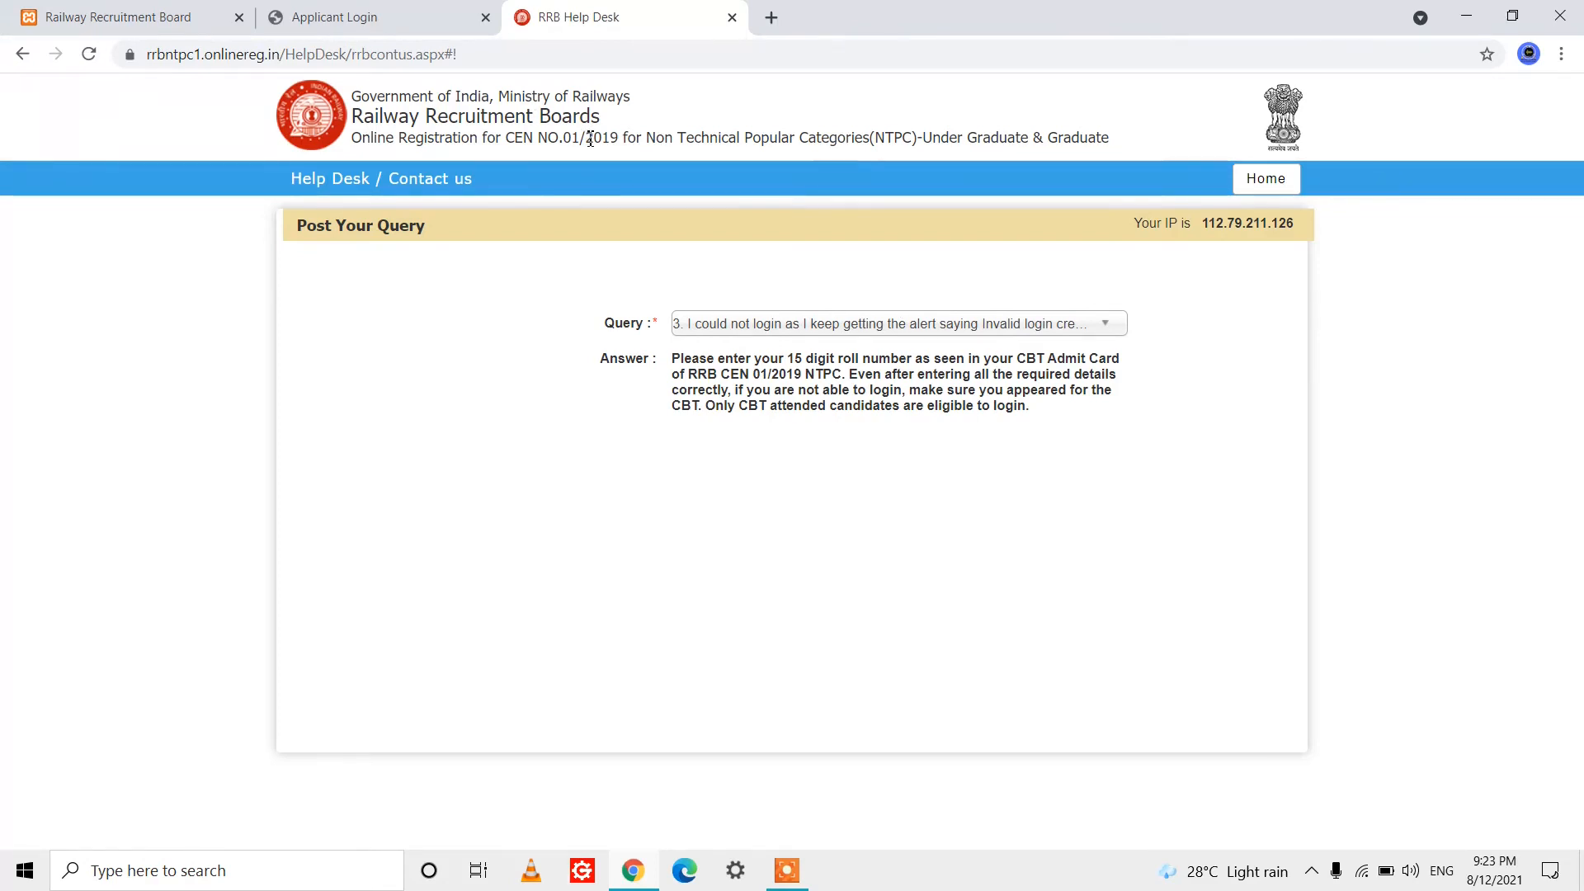
Return to the applicant login page, turn off the Not received OTP option and enter the roll number to log in
left_click(396, 12)
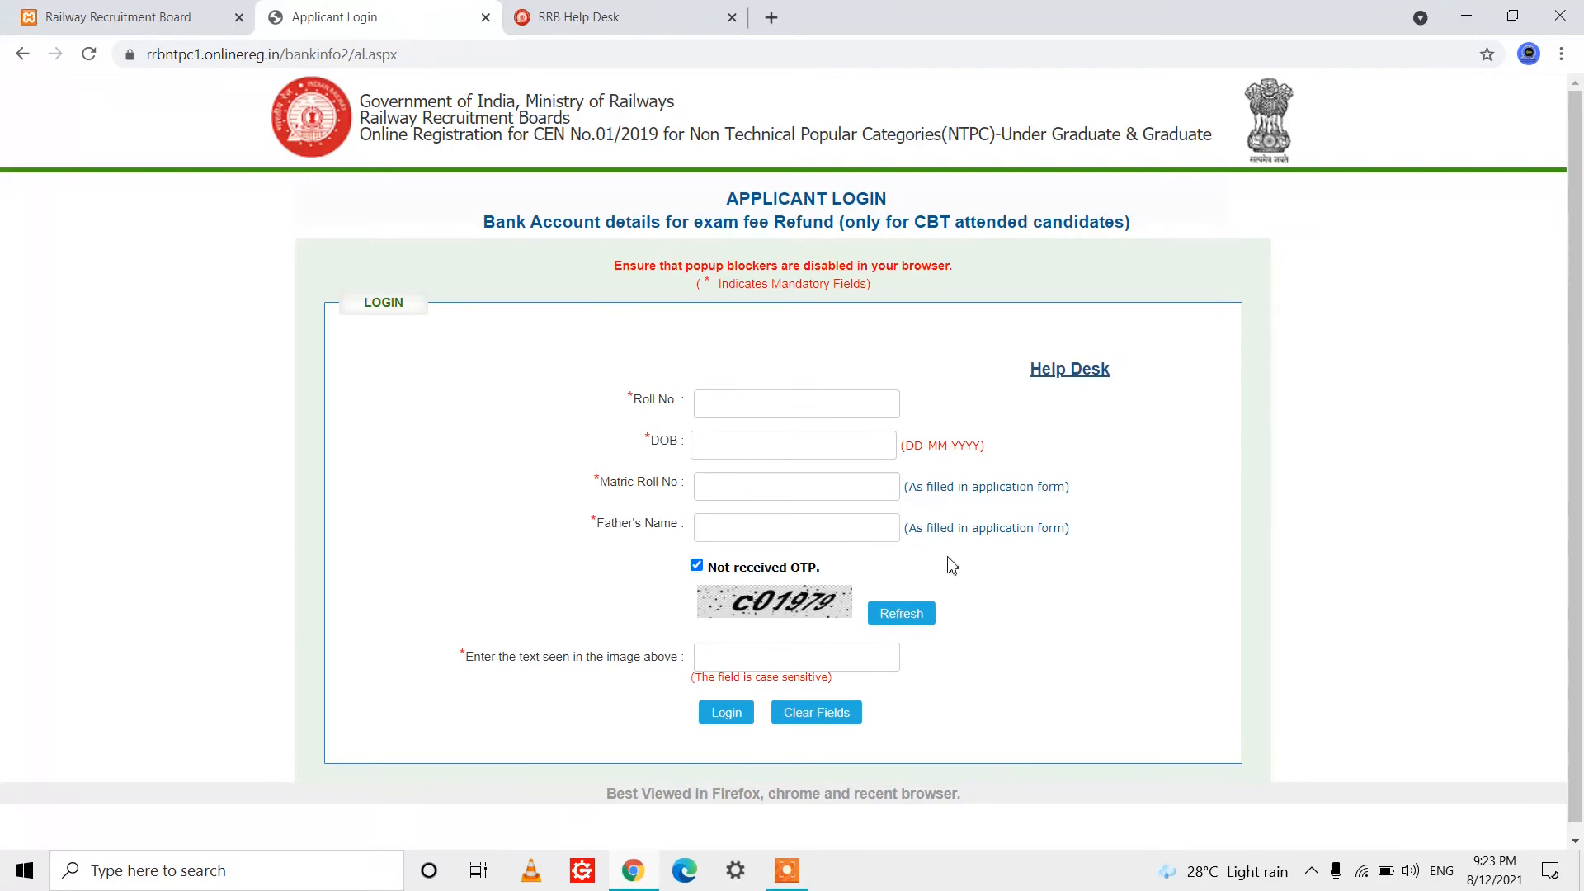
left_click(696, 565)
left_click(763, 414)
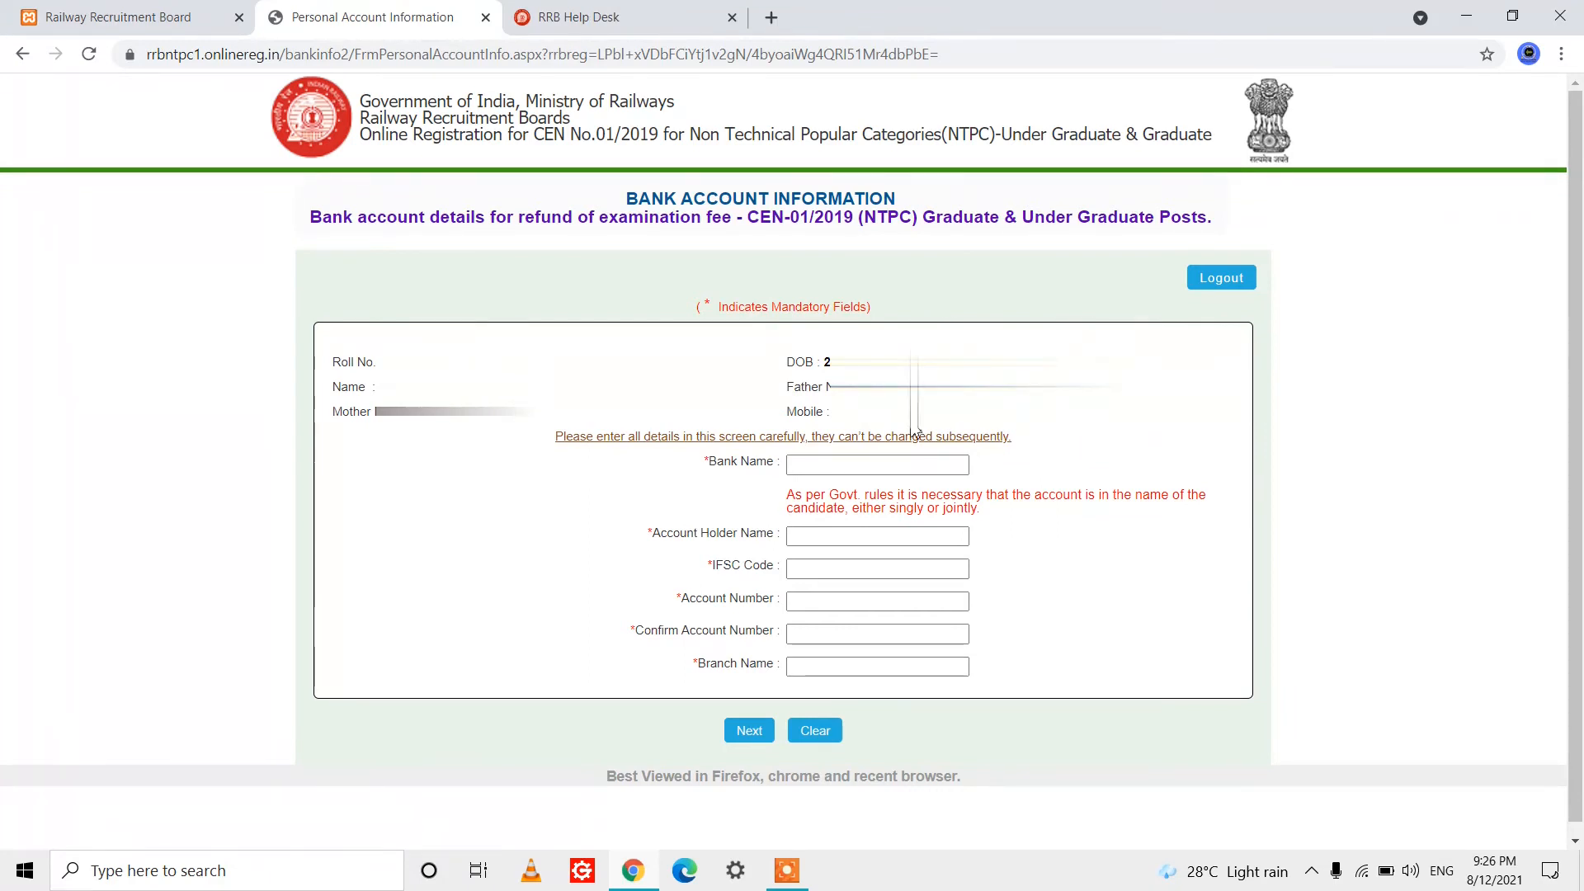
Fill in the bank account form with Kotak Mahindra Bank, the account holder's name, the IFSC code, the account number and the branch name
left_click(792, 464)
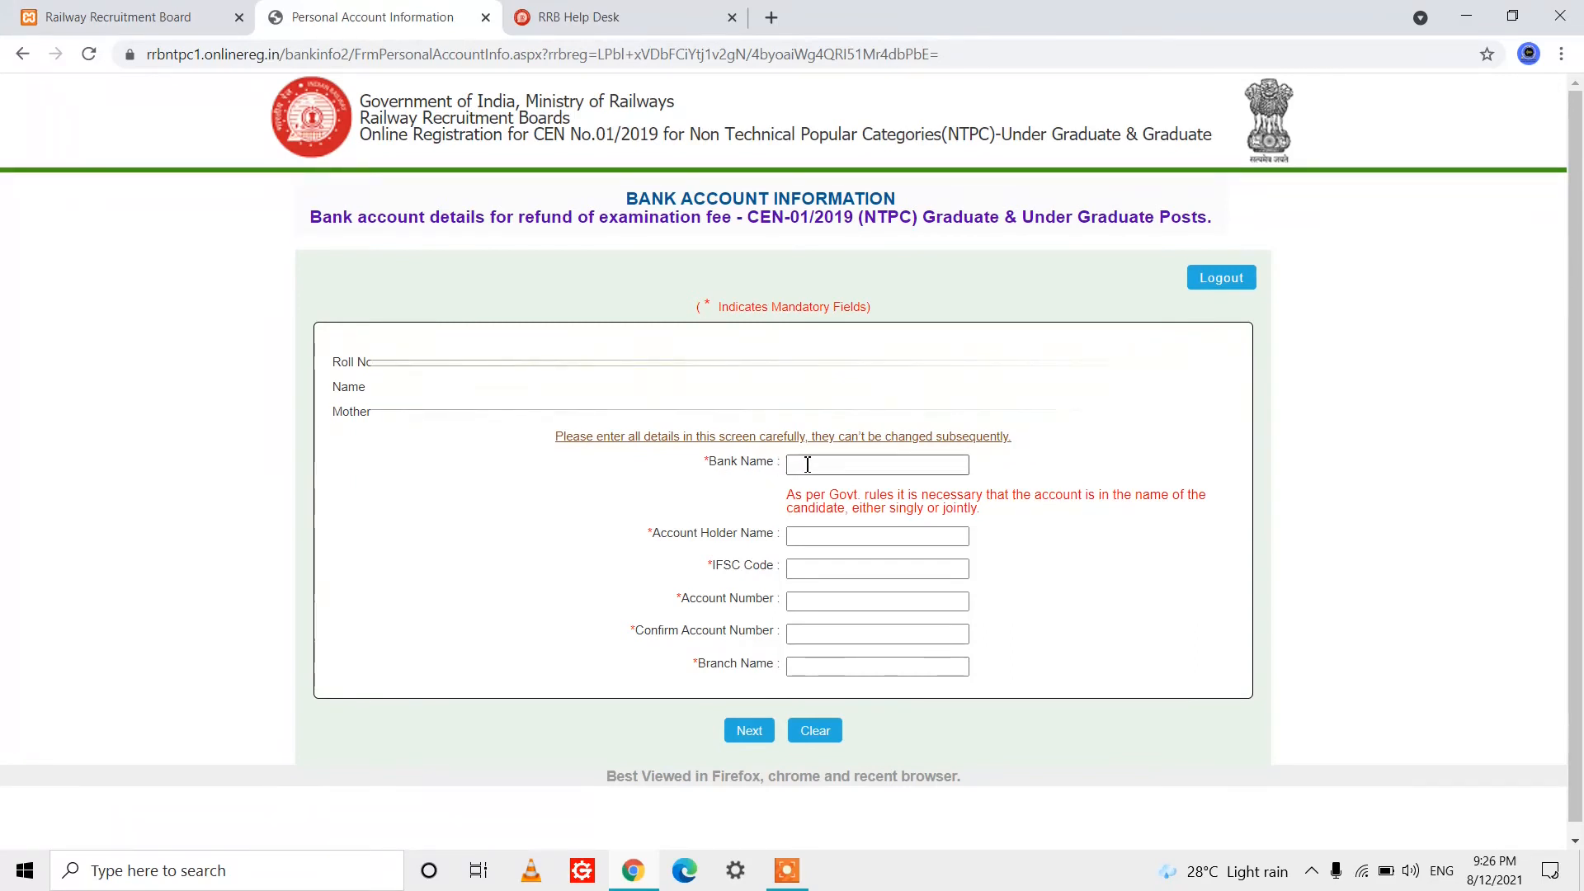
left_click(798, 464)
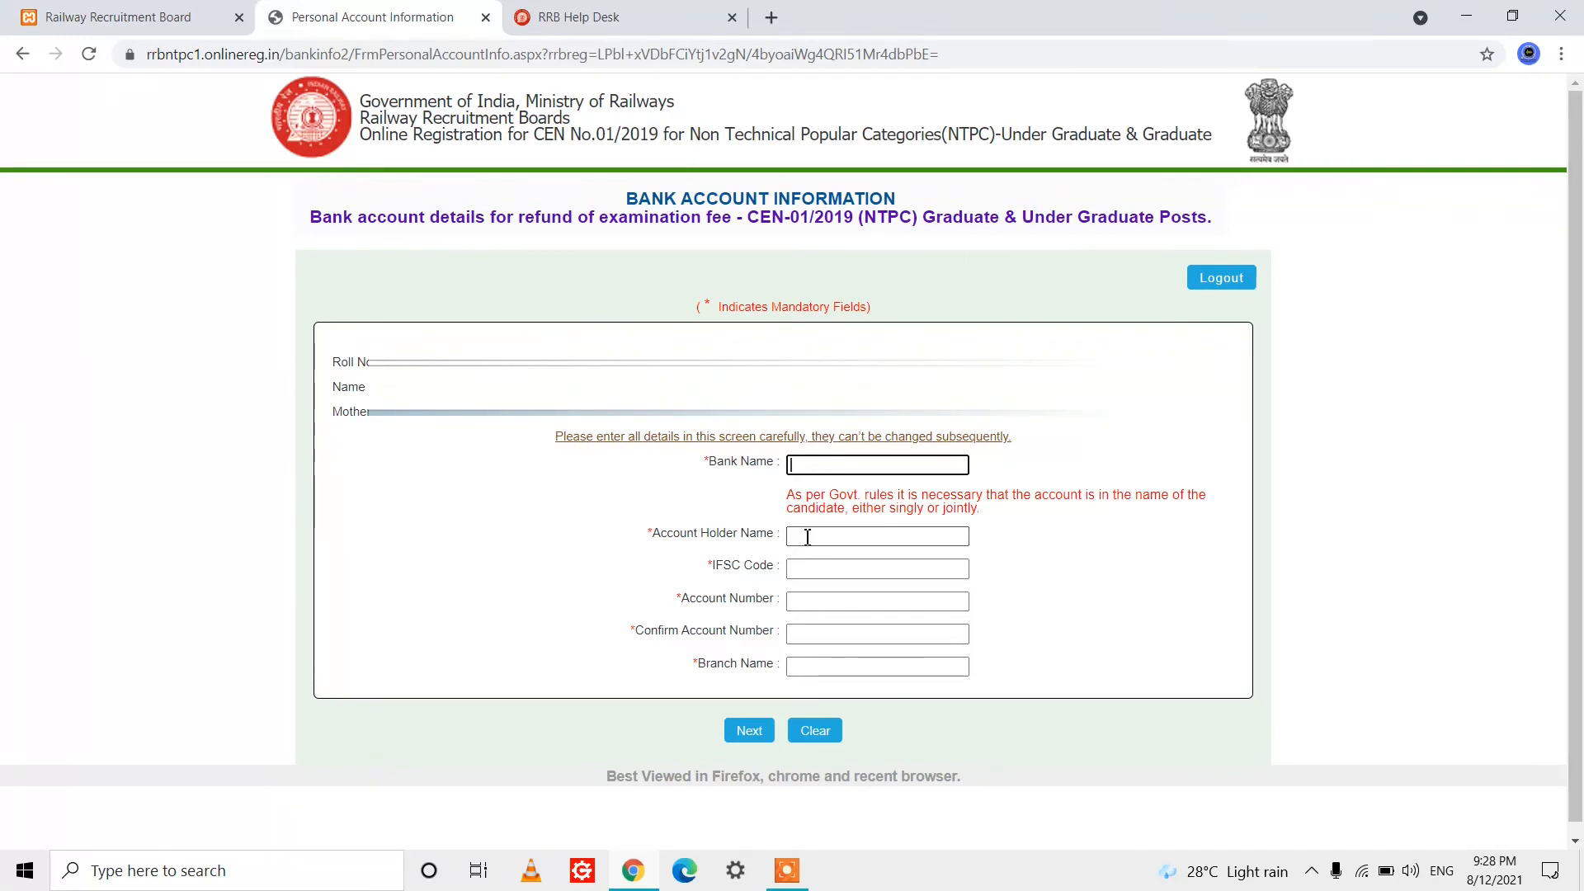
left_click(886, 537)
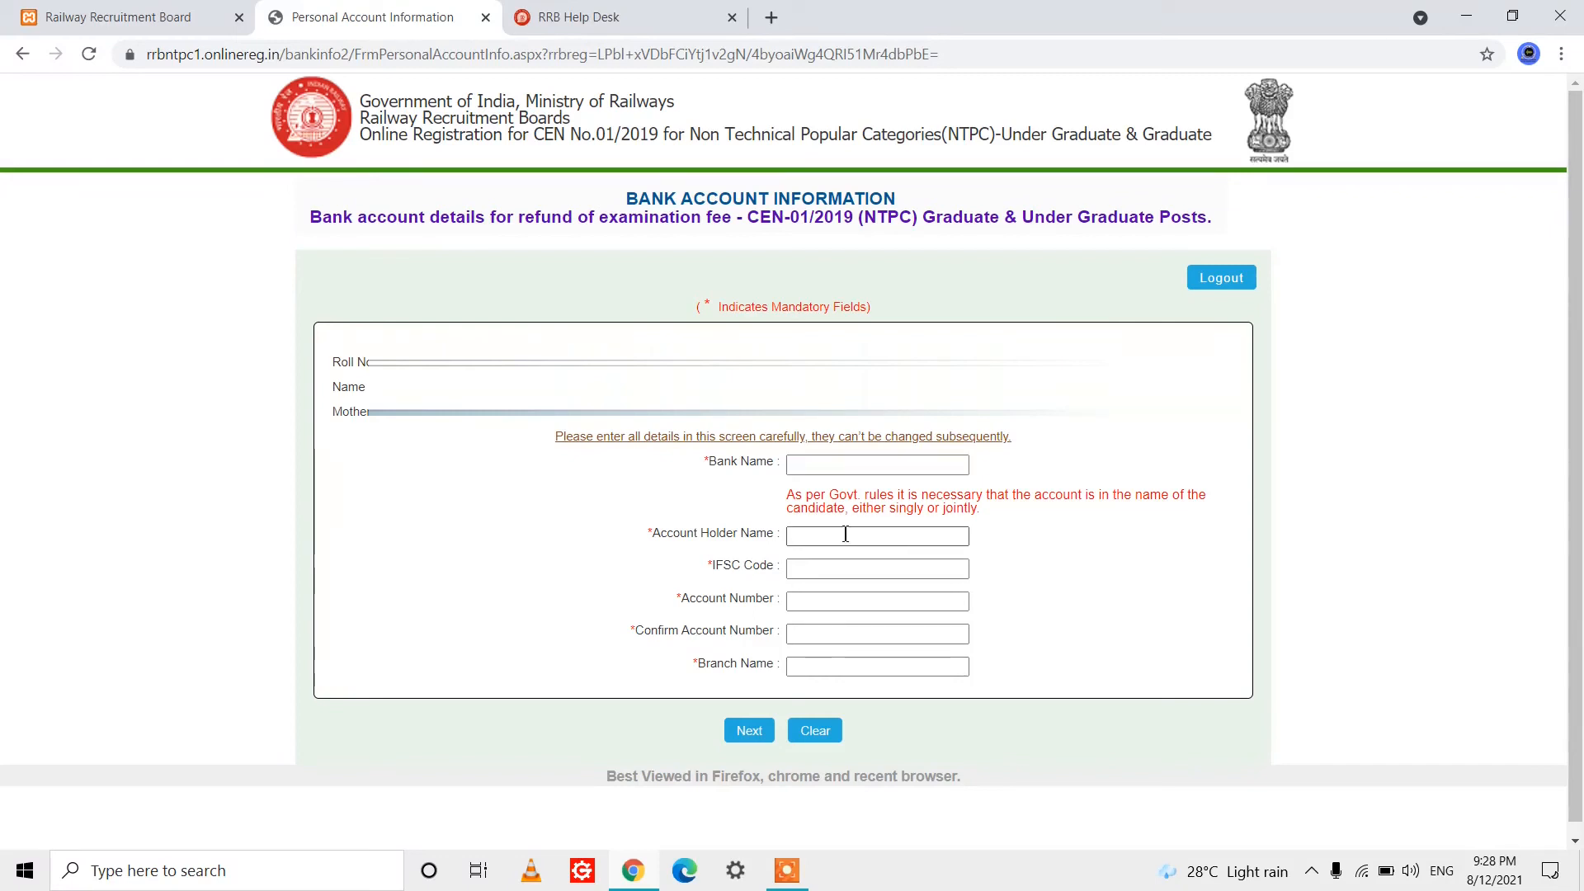
left_click(807, 572)
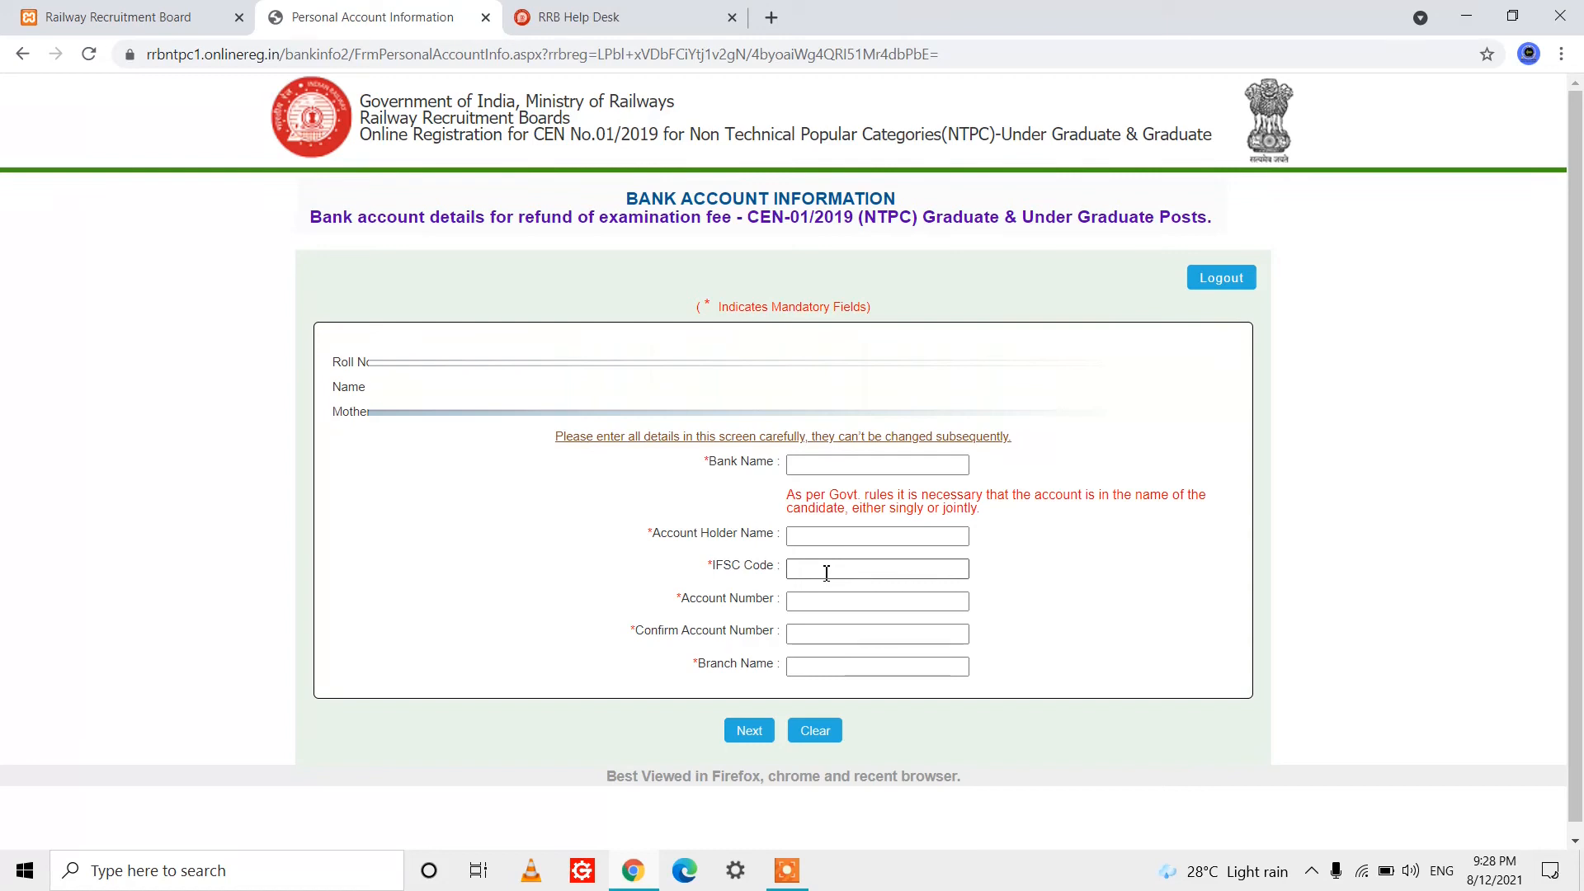
left_click(797, 603)
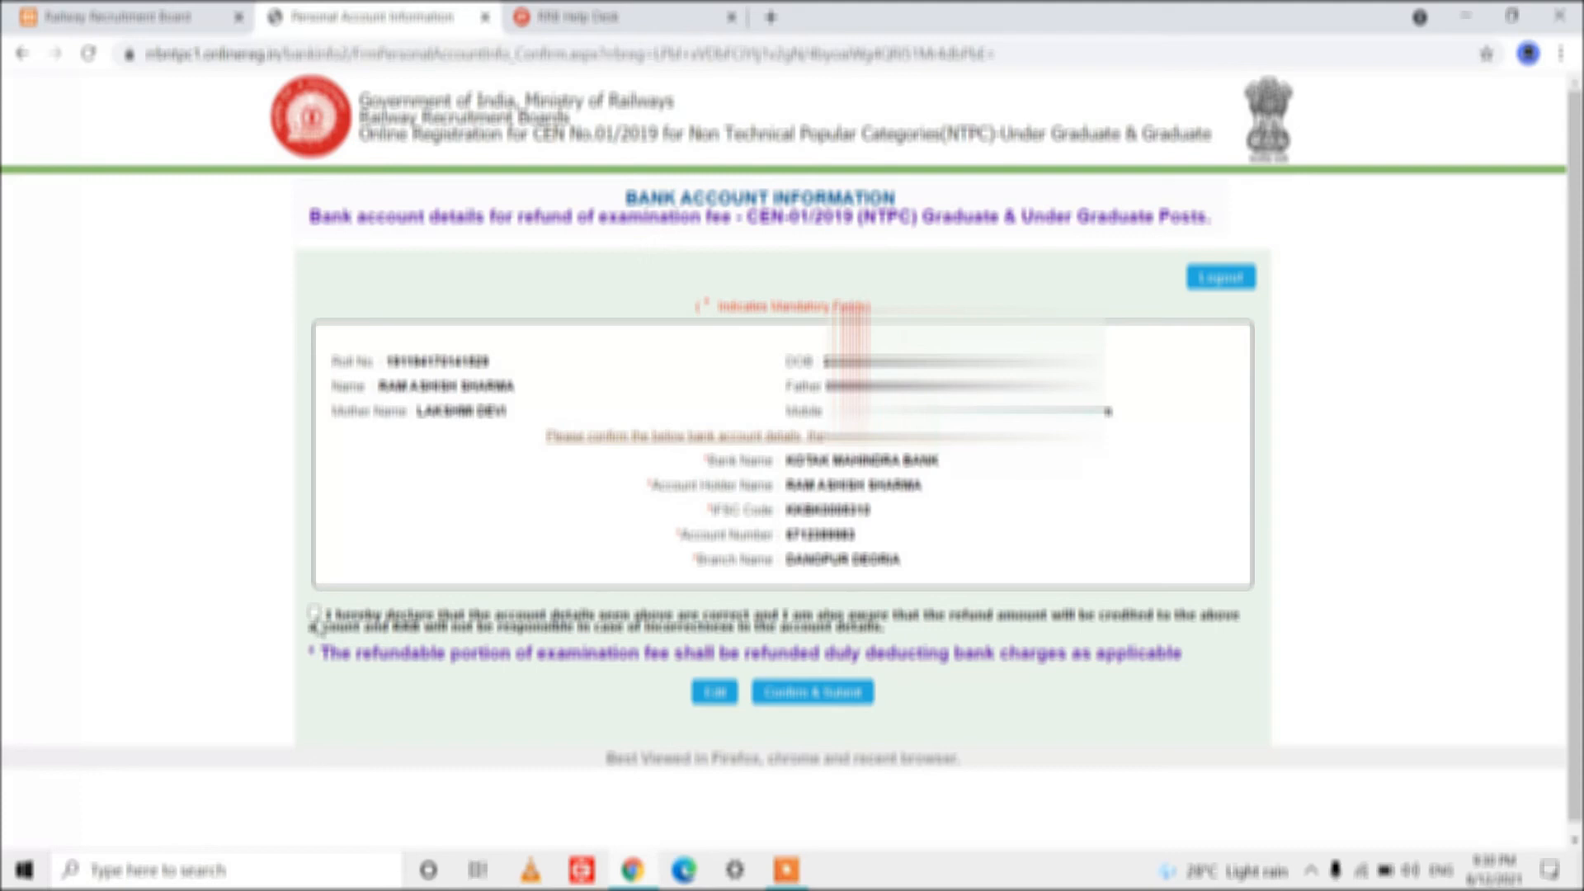
Accept the declaration that the account details are correct, confirm and submit them, and close the saved-details page
left_click(314, 613)
left_click(314, 614)
left_click(829, 695)
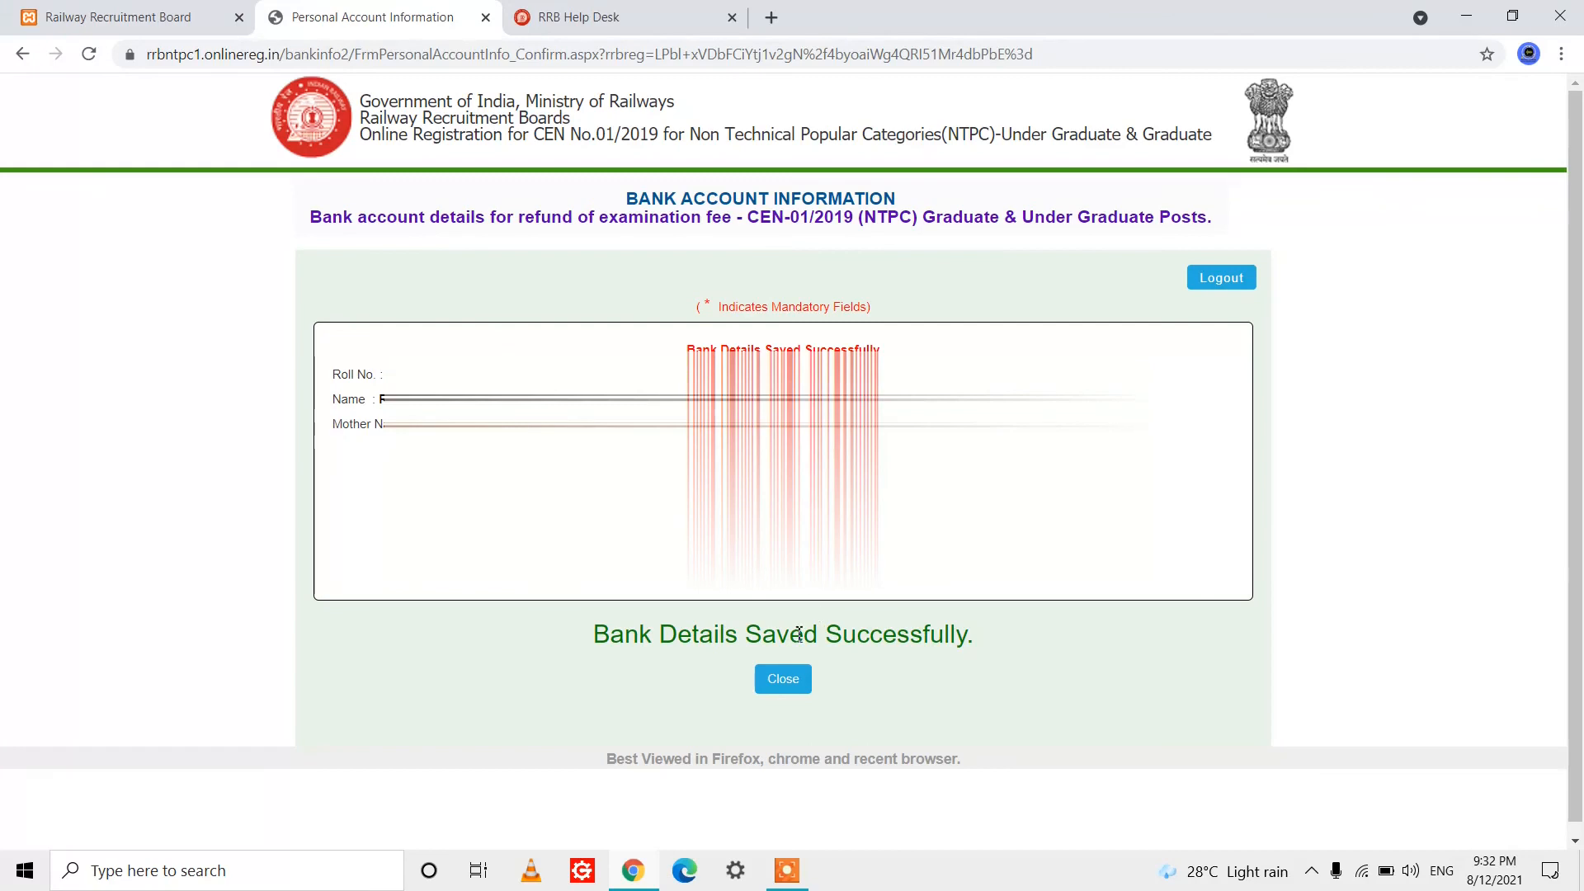
left_click(786, 679)
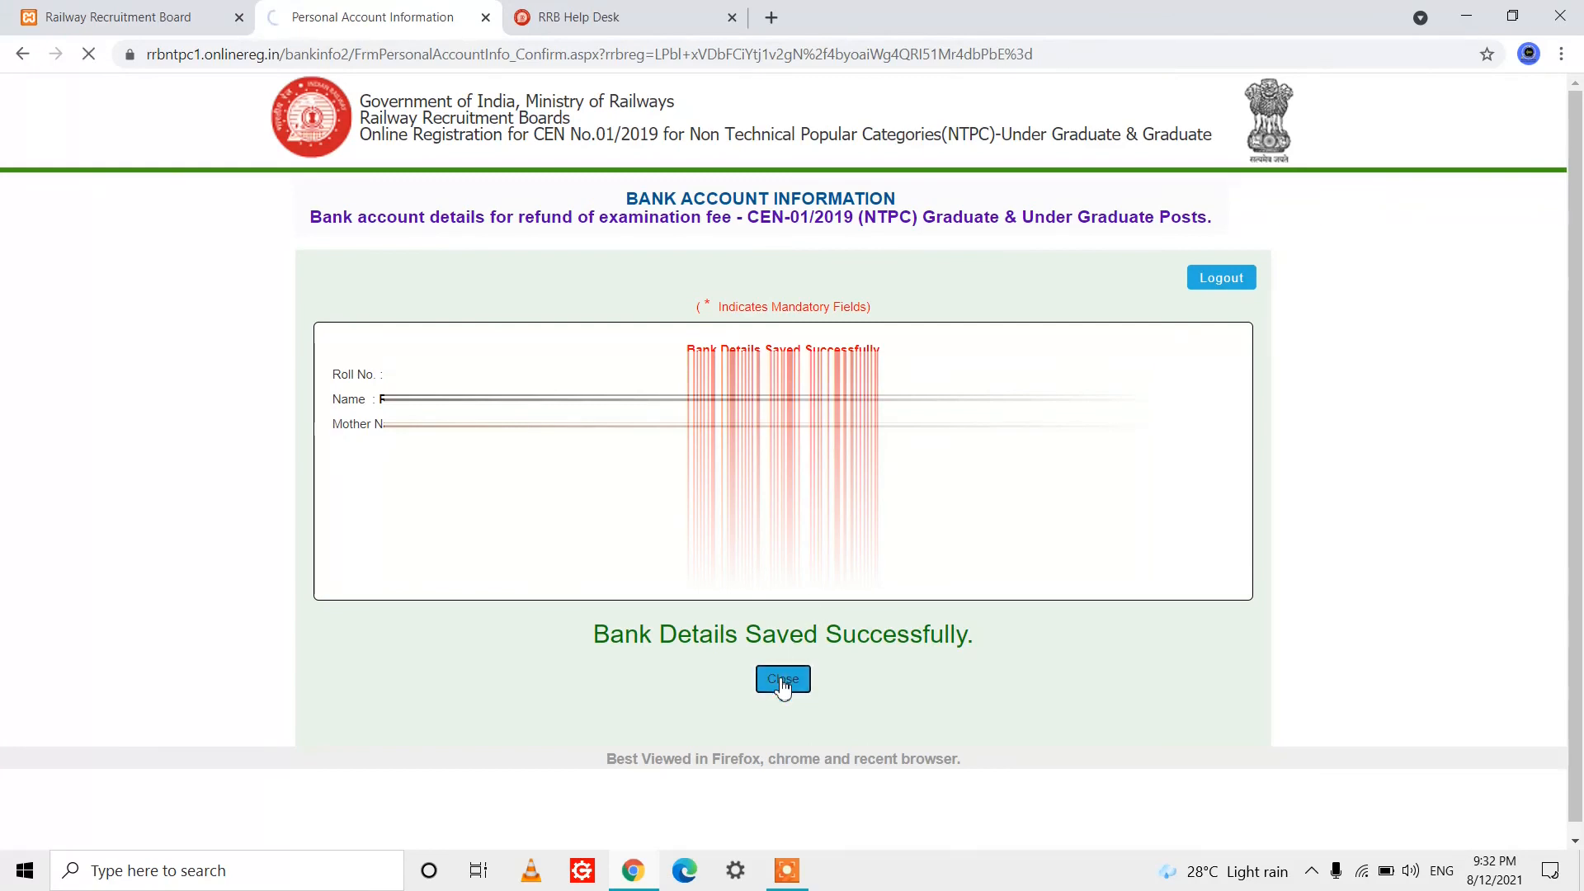